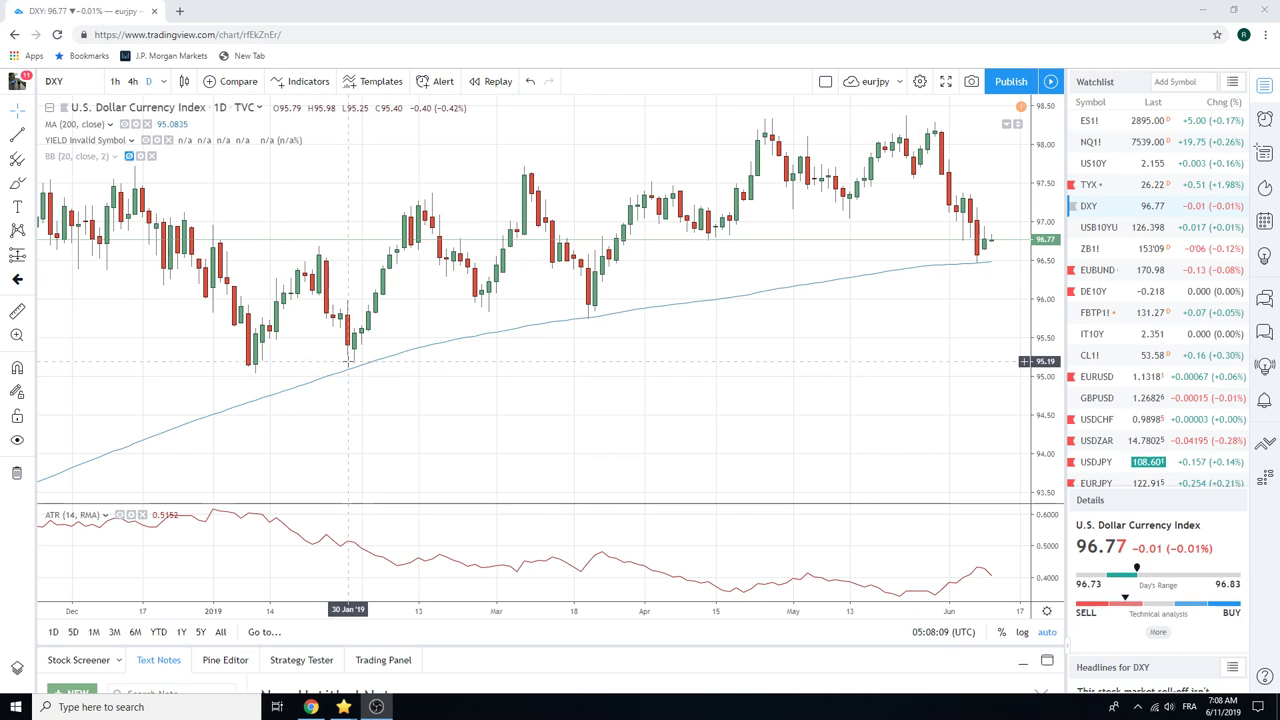
Zoom in and out on the Dollar Index daily chart to review it.
{"action": "scroll", "coordinate": [722, 289], "scroll_direction": "down", "scroll_amount": 2}
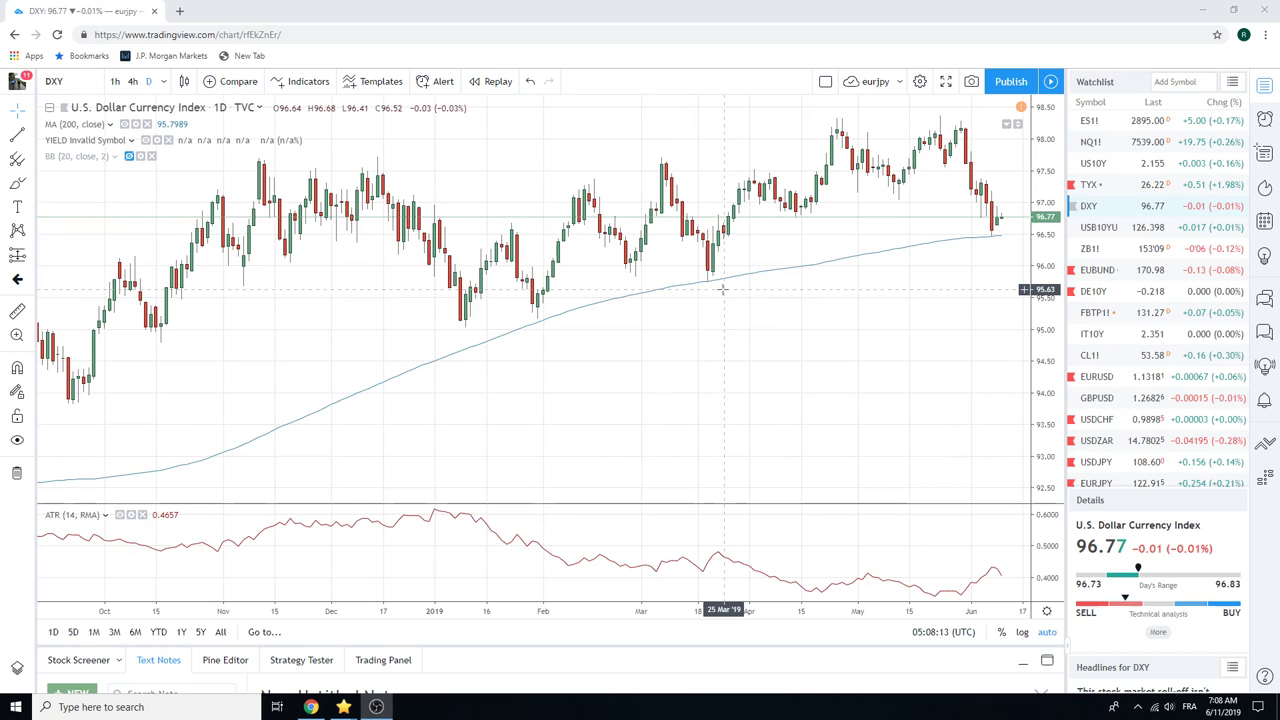
{"action": "scroll", "coordinate": [722, 289], "scroll_direction": "down", "scroll_amount": 2}
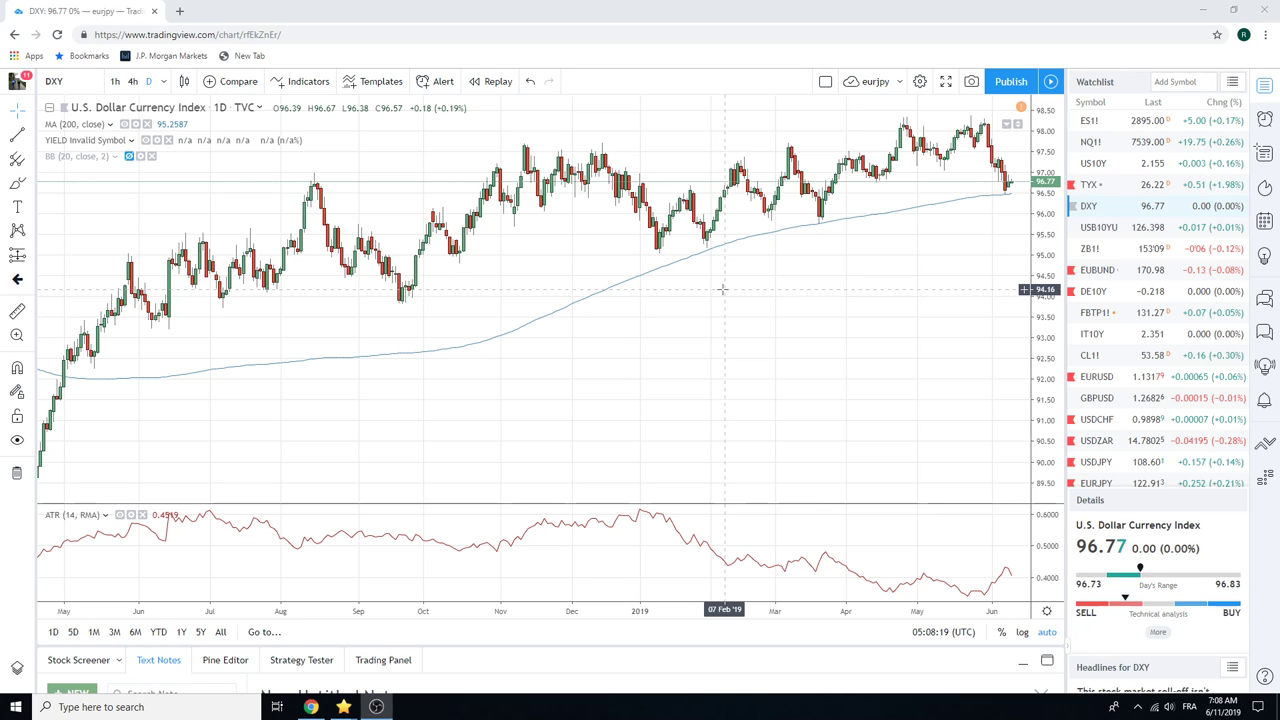
{"action": "scroll", "coordinate": [722, 289], "scroll_direction": "up", "scroll_amount": 2}
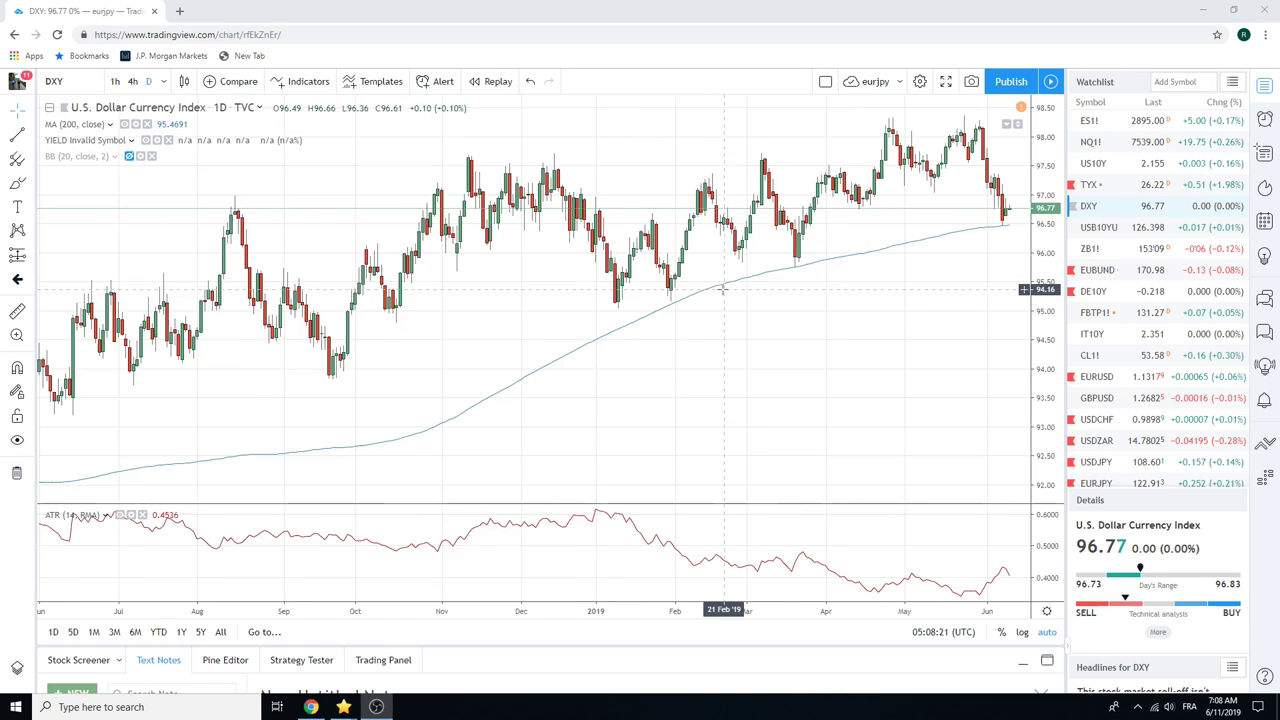
{"action": "scroll", "coordinate": [722, 289], "scroll_direction": "down", "scroll_amount": 2}
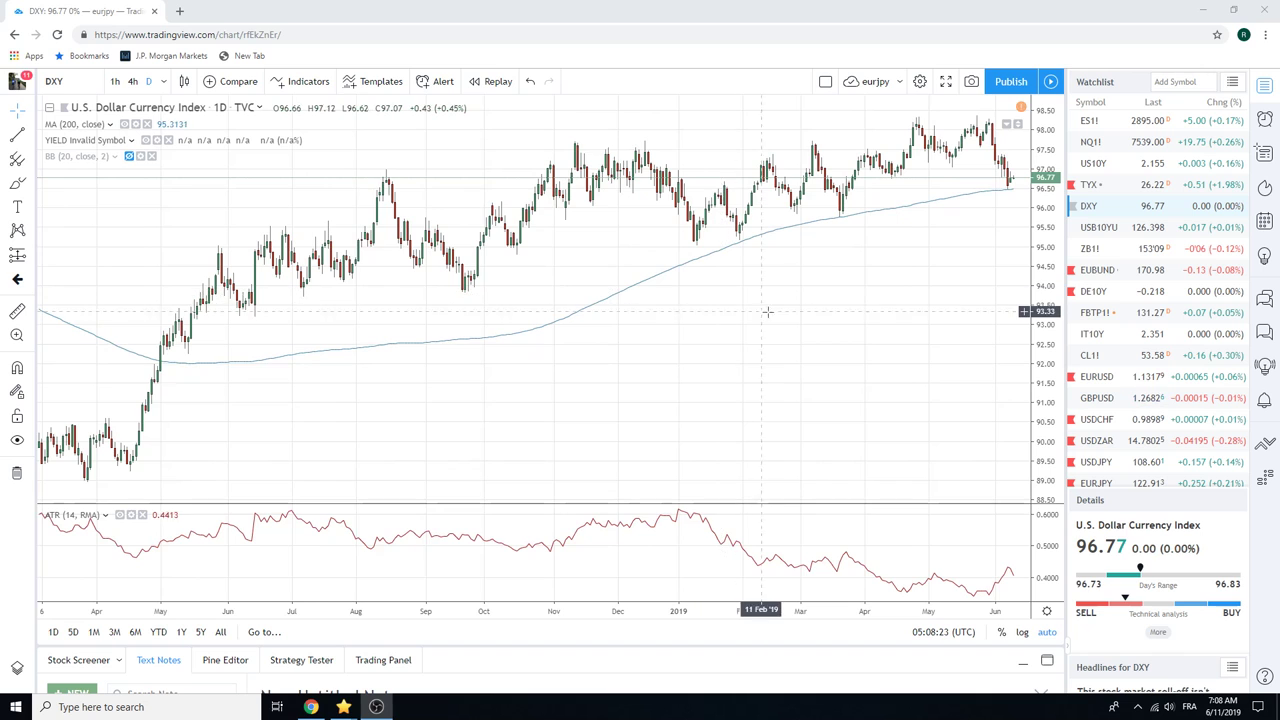
{"action": "scroll", "coordinate": [783, 315], "scroll_direction": "up", "scroll_amount": 1}
{"action": "scroll", "coordinate": [783, 315], "scroll_direction": "up", "scroll_amount": 2}
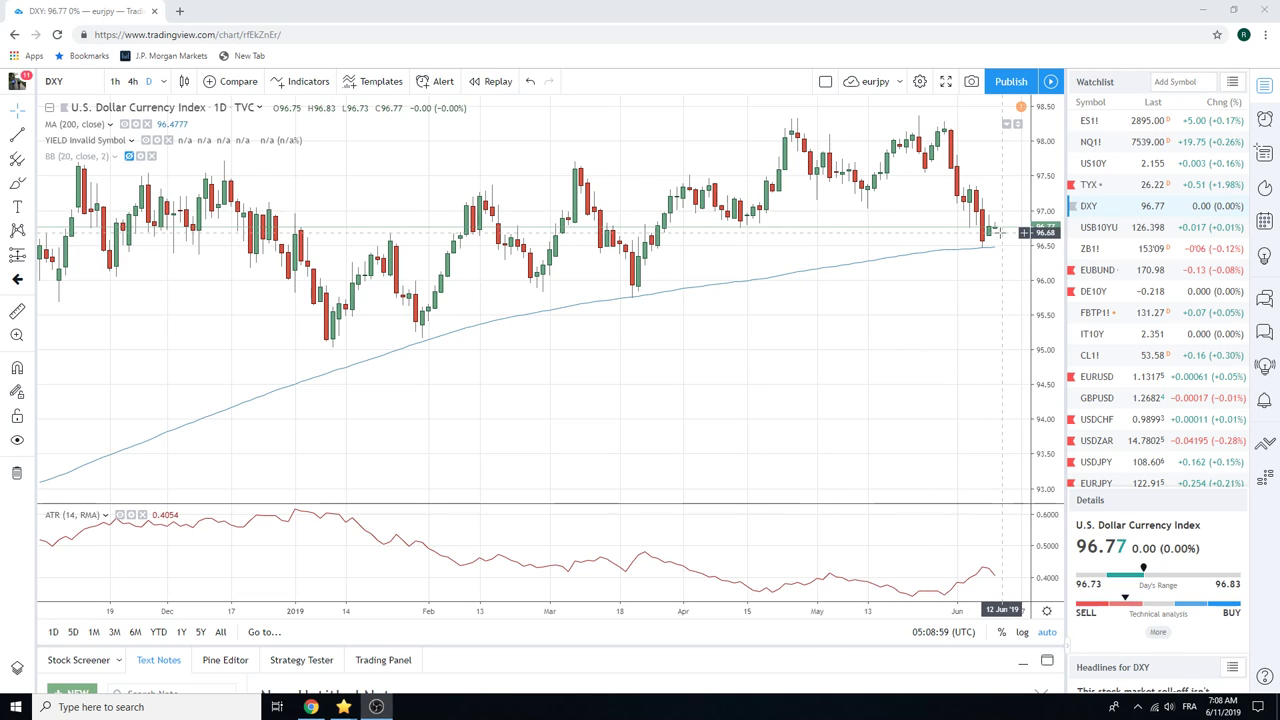
Load the EURUSD daily chart from the watchlist and zoom out over it.
{"action": "left_click", "coordinate": [1096, 378]}
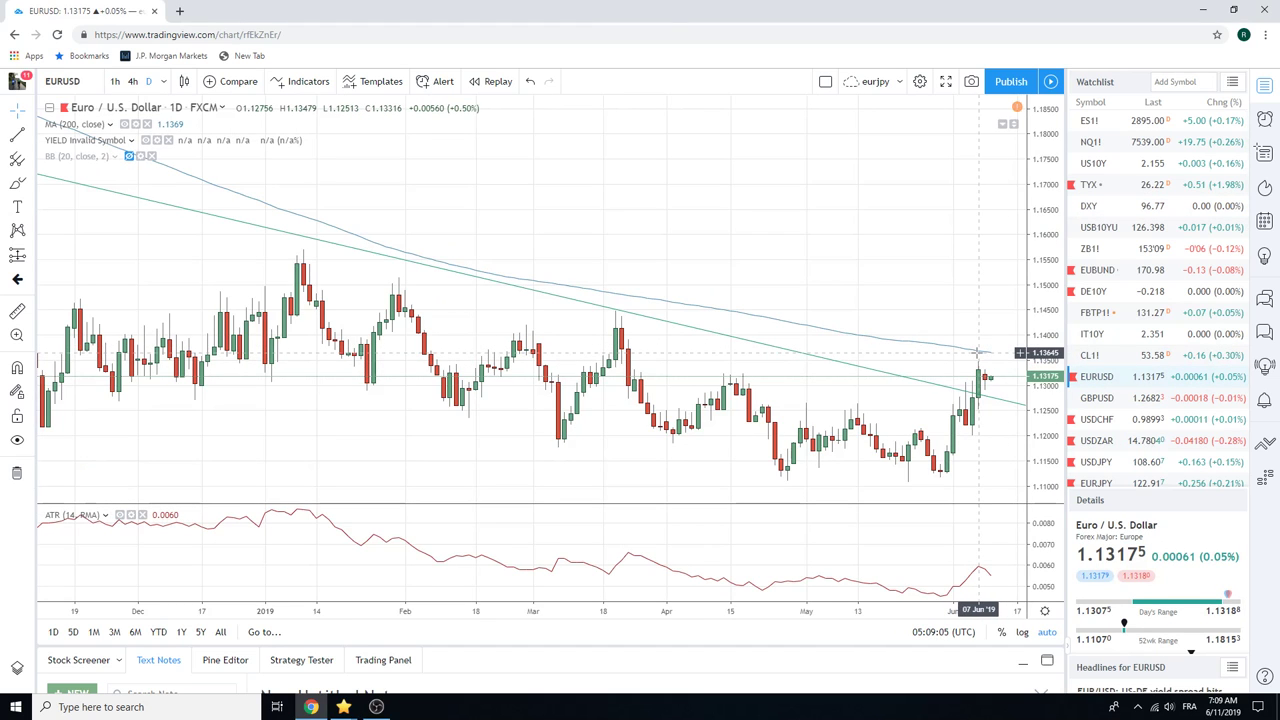
{"action": "scroll", "coordinate": [976, 352], "scroll_direction": "down", "scroll_amount": 3}
{"action": "scroll", "coordinate": [976, 352], "scroll_direction": "down", "scroll_amount": 3}
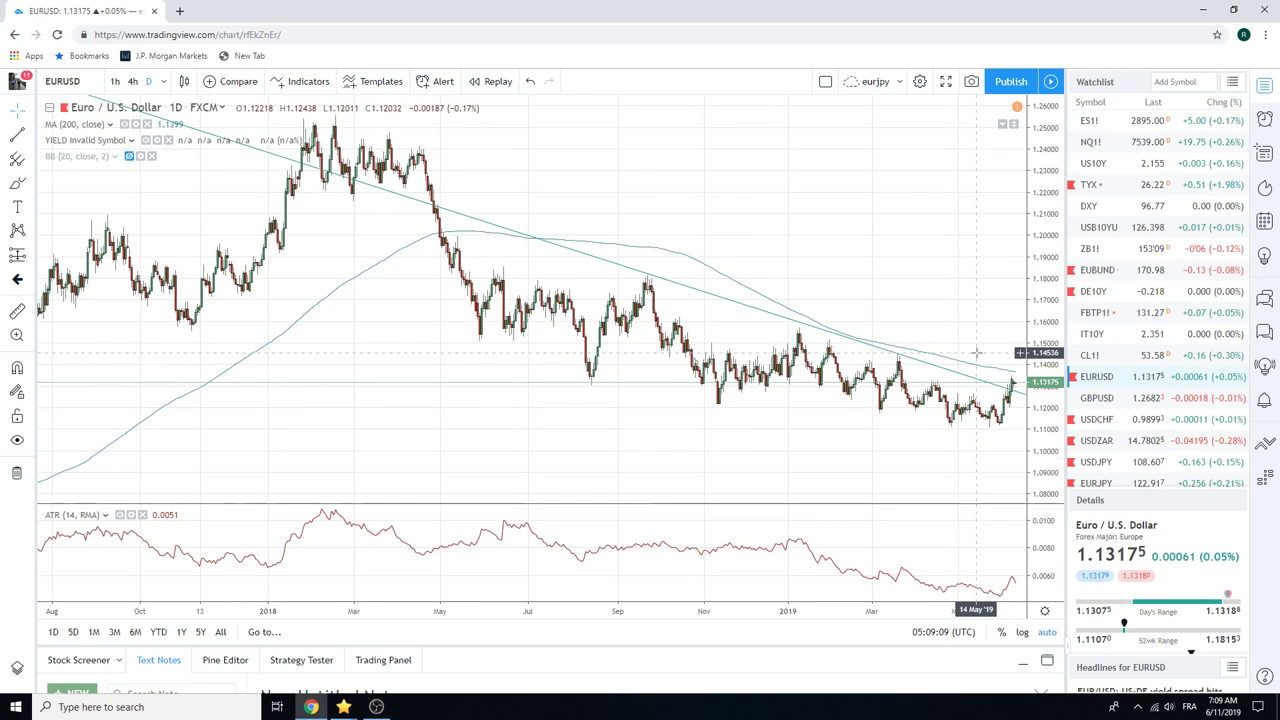
{"action": "scroll", "coordinate": [976, 352], "scroll_direction": "up", "scroll_amount": 3}
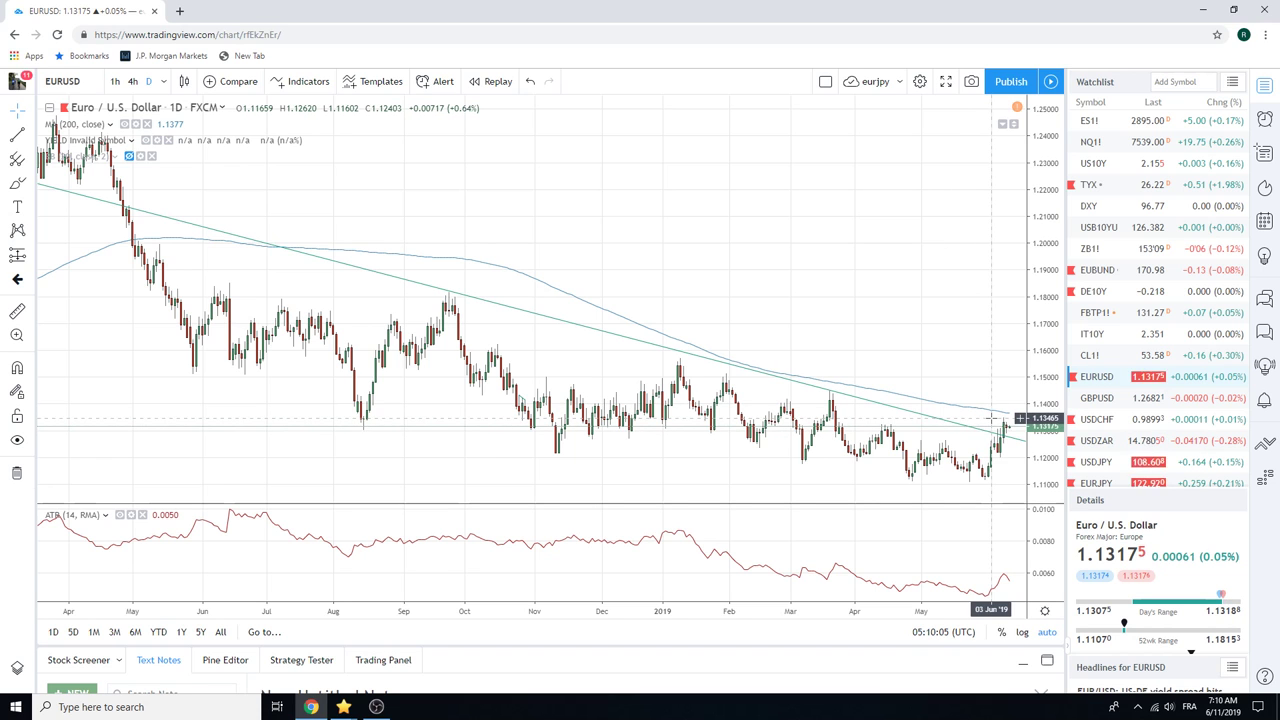
Close the ad covering the ATR pane and load the Euro Bund (EUBUND) daily chart.
{"action": "scroll", "coordinate": [997, 453], "scroll_direction": "up", "scroll_amount": 4}
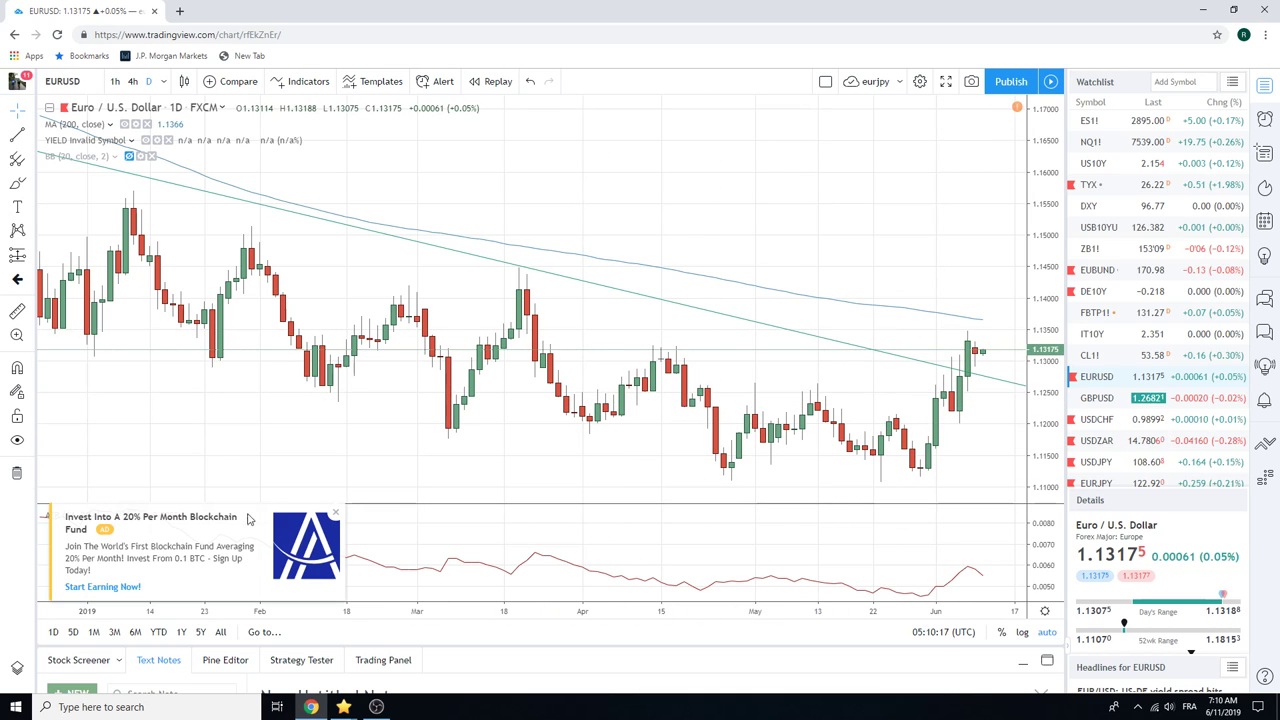
{"action": "left_click", "coordinate": [342, 516]}
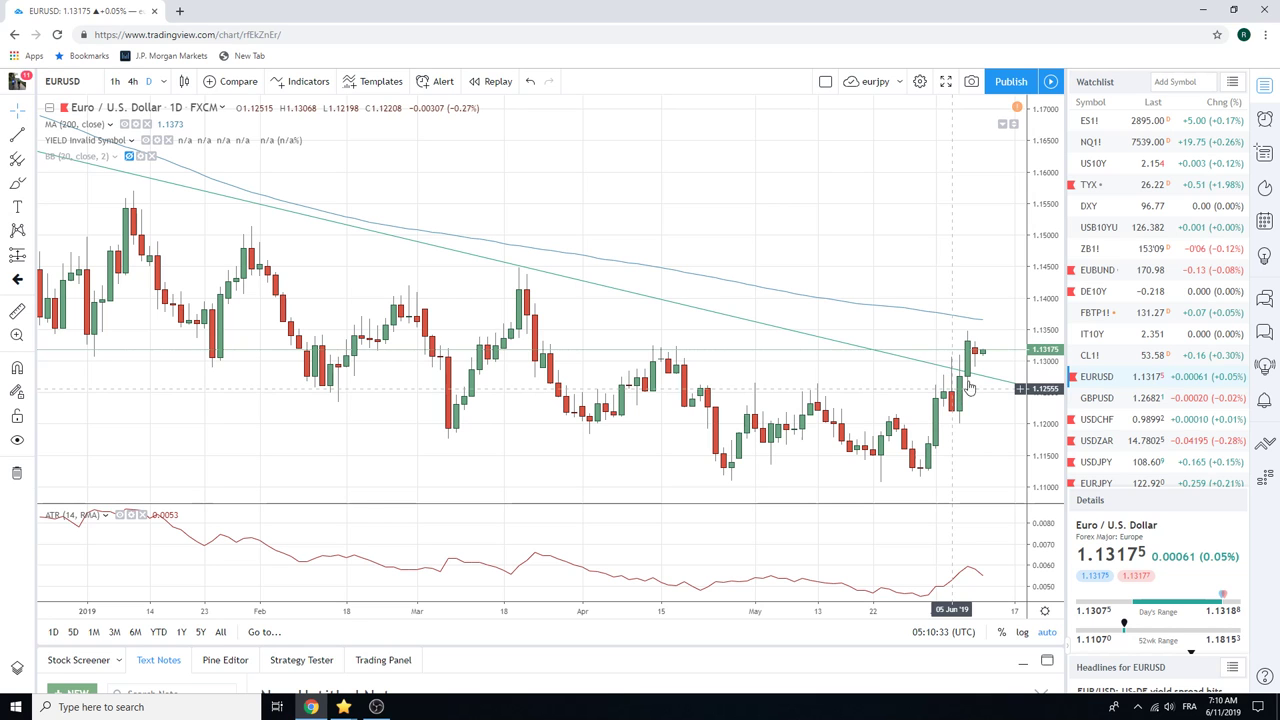
{"action": "left_click", "coordinate": [1074, 272]}
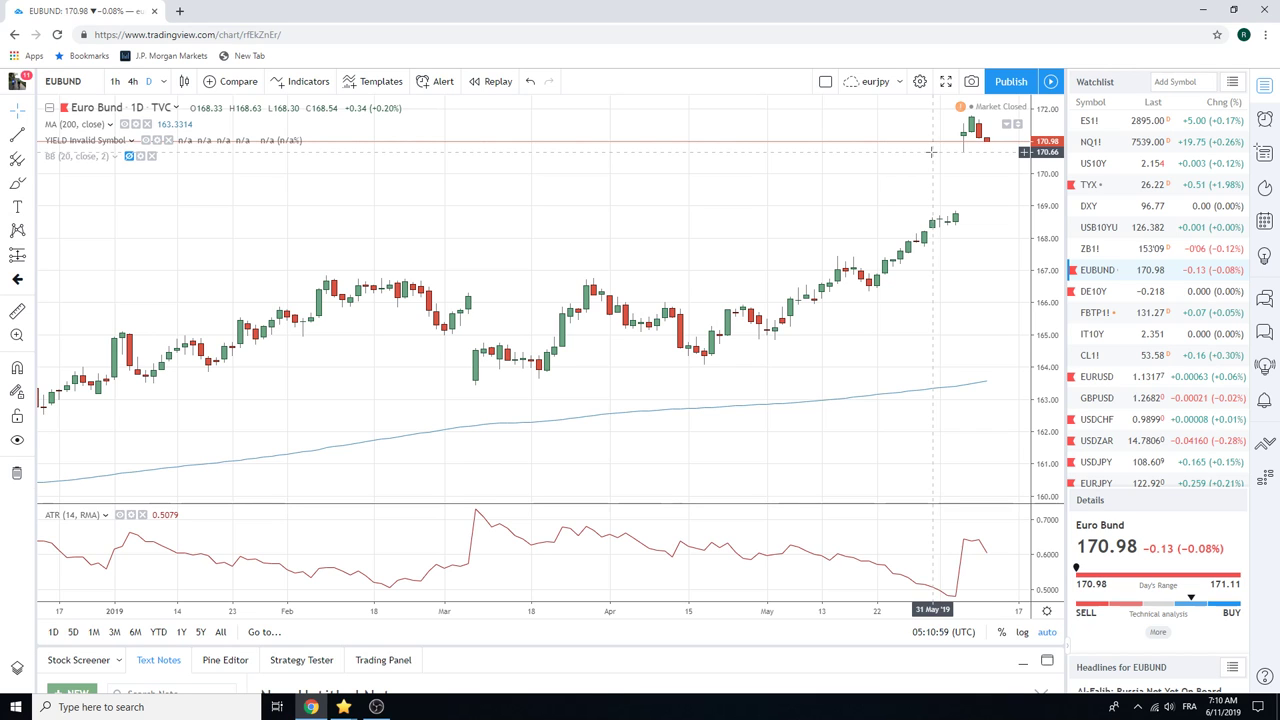
Load the S&P 500 E-mini Futures (ES1!) daily chart from the watchlist.
{"action": "left_click", "coordinate": [1088, 124]}
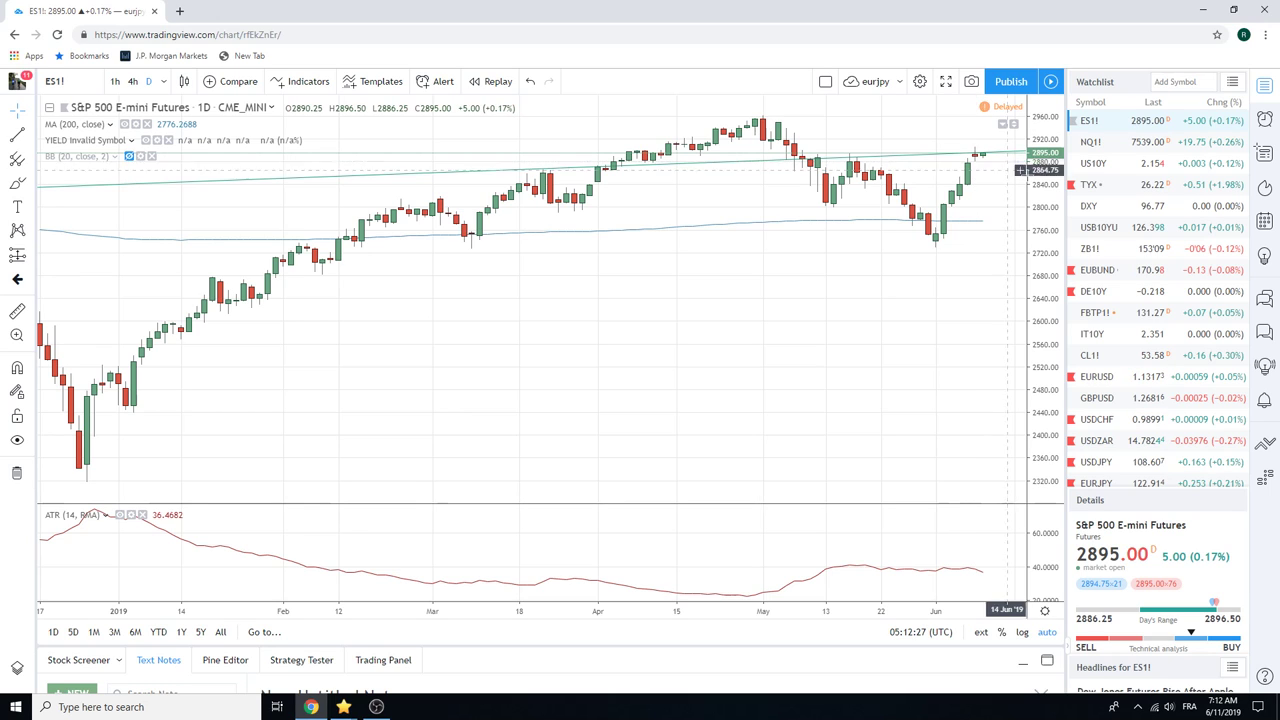
Bring up the AUDUSD daily chart from further down the watchlist.
{"action": "scroll", "coordinate": [1107, 221], "scroll_direction": "down", "scroll_amount": 1}
{"action": "scroll", "coordinate": [1107, 221], "scroll_direction": "down", "scroll_amount": 2}
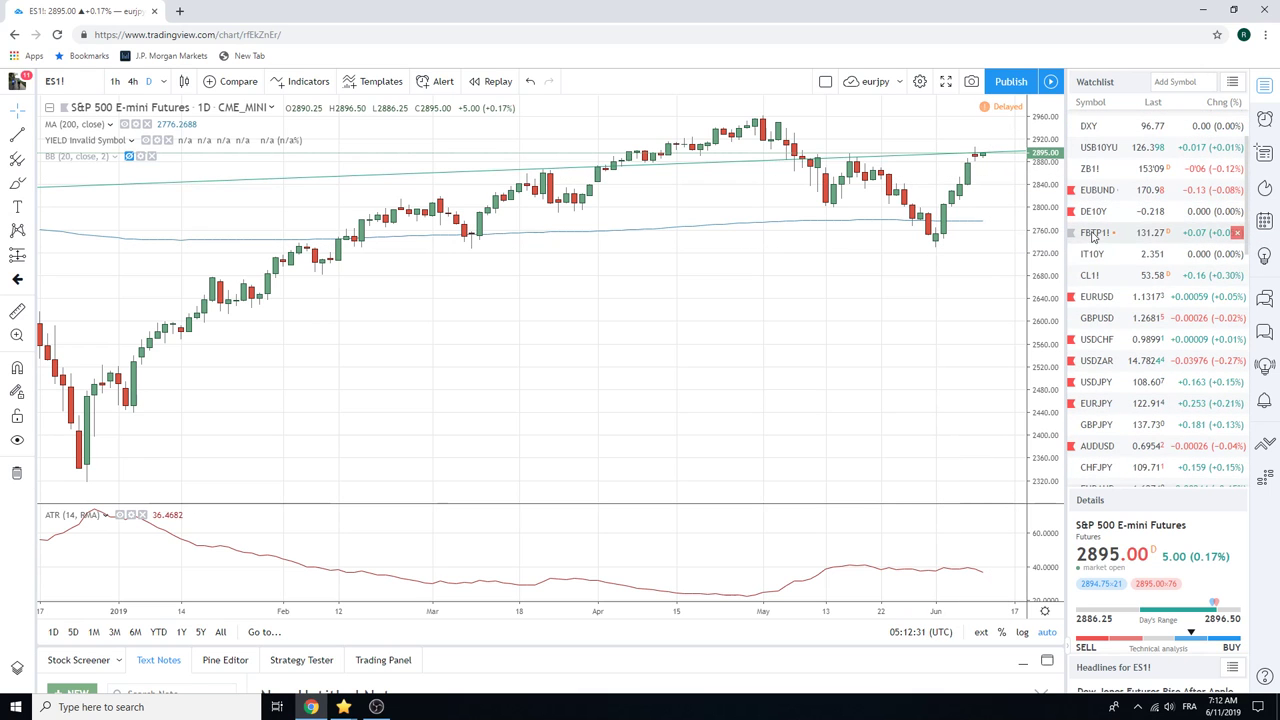
{"action": "left_click", "coordinate": [1105, 446]}
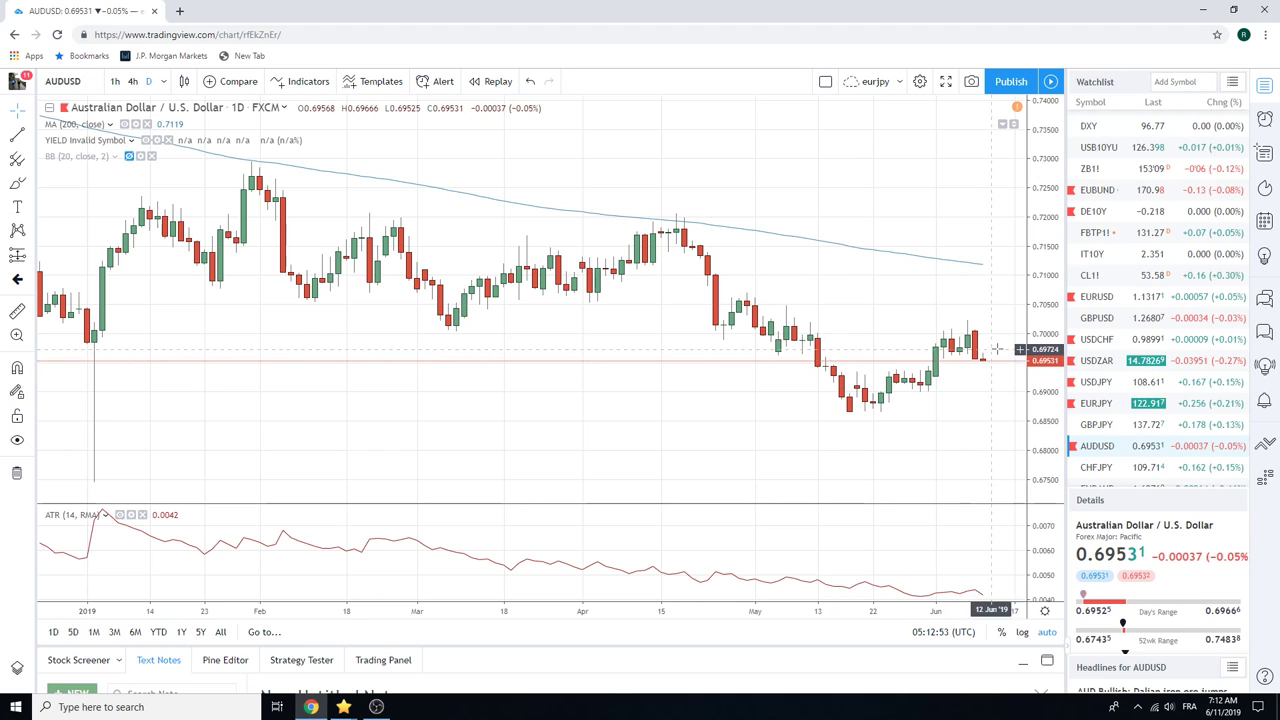
{"action": "scroll", "coordinate": [1127, 347], "scroll_direction": "down", "scroll_amount": 2}
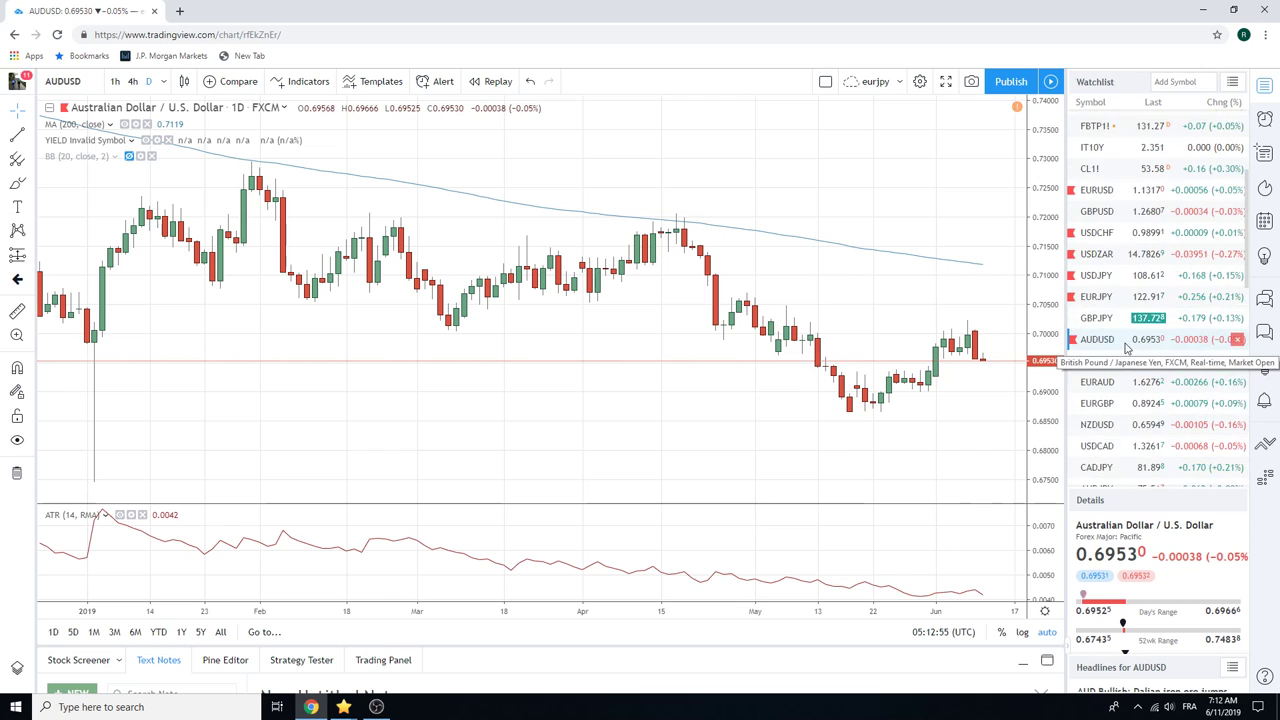
{"action": "scroll", "coordinate": [1127, 347], "scroll_direction": "down", "scroll_amount": 3}
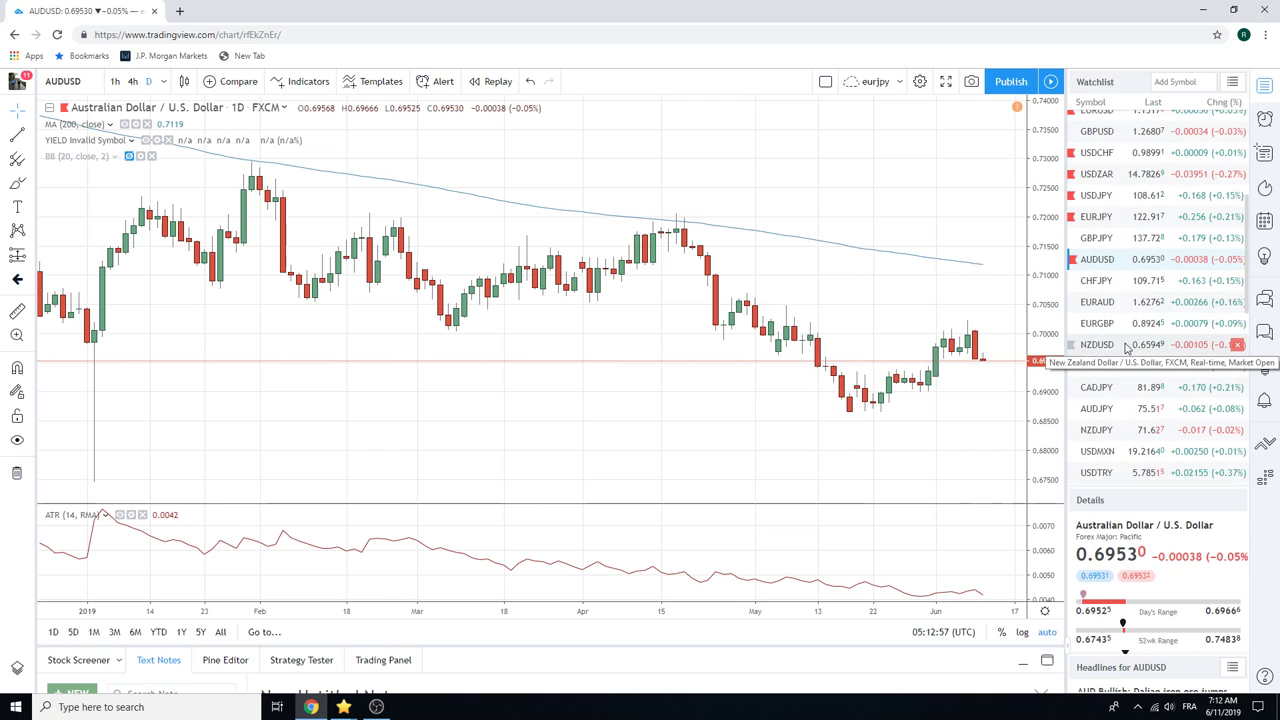
{"action": "left_click", "coordinate": [1097, 302]}
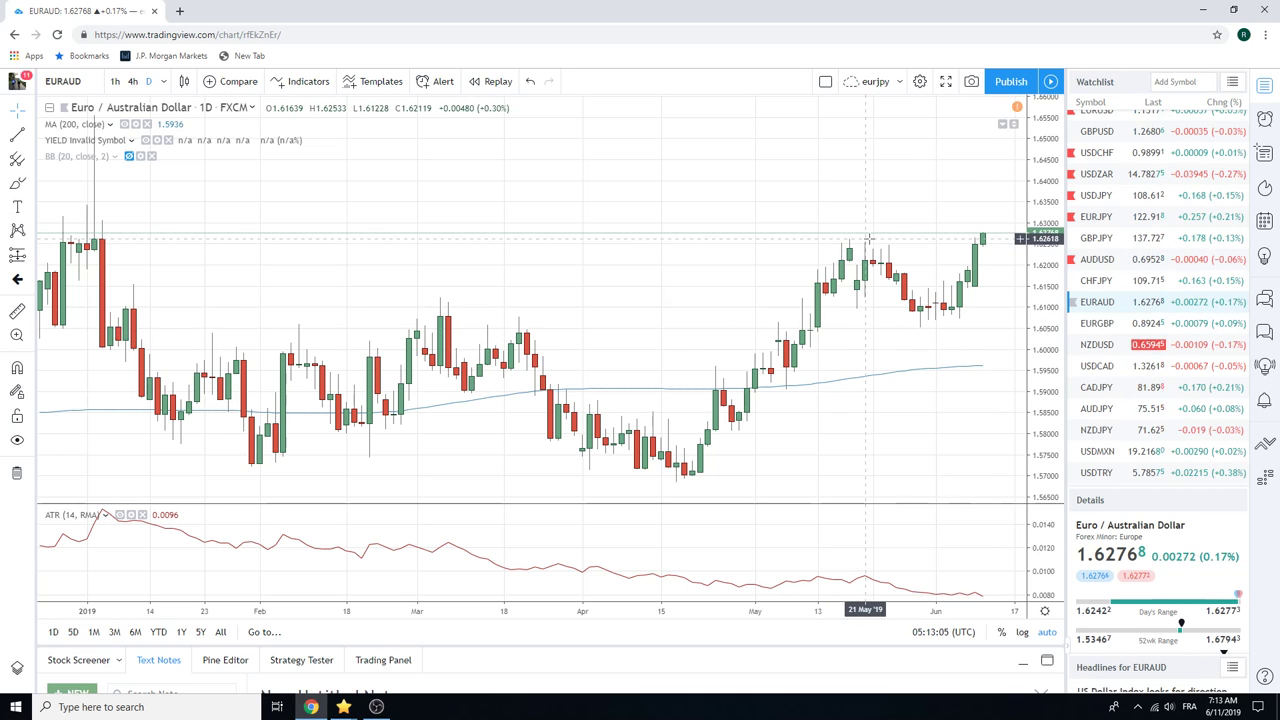
{"action": "scroll", "coordinate": [869, 238], "scroll_direction": "down", "scroll_amount": 2}
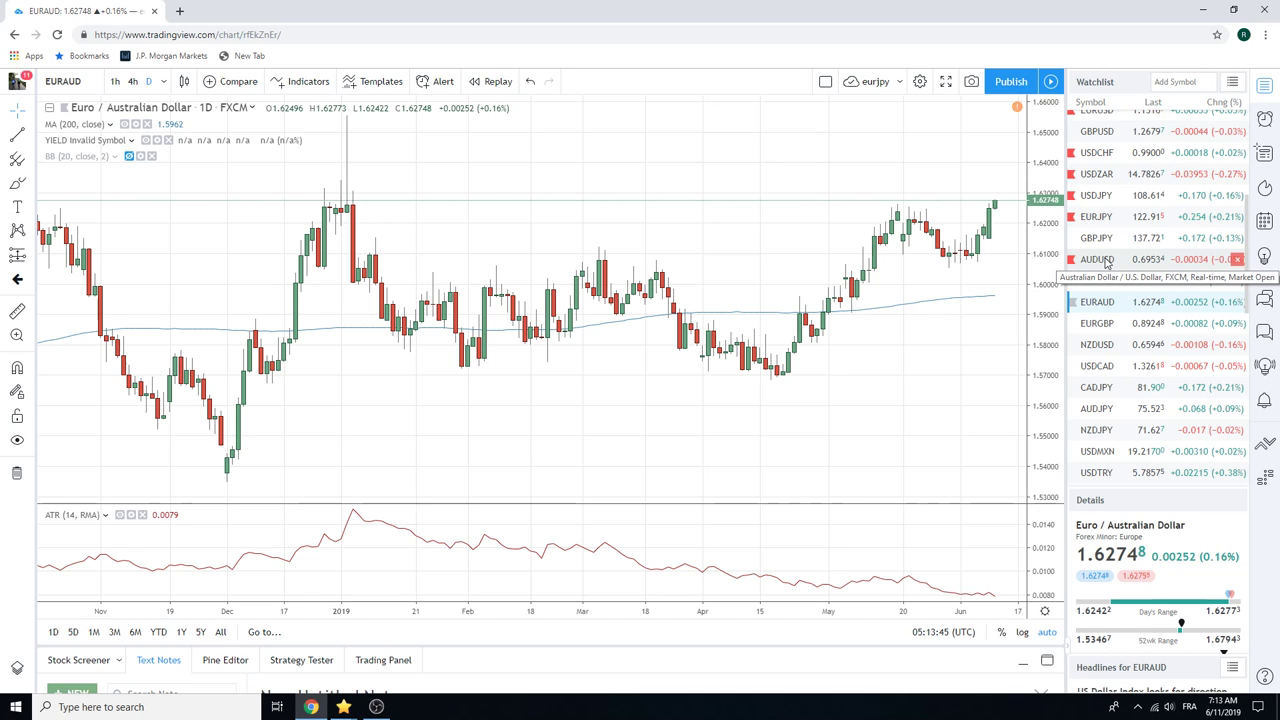
{"action": "scroll", "coordinate": [1106, 262], "scroll_direction": "up", "scroll_amount": 2}
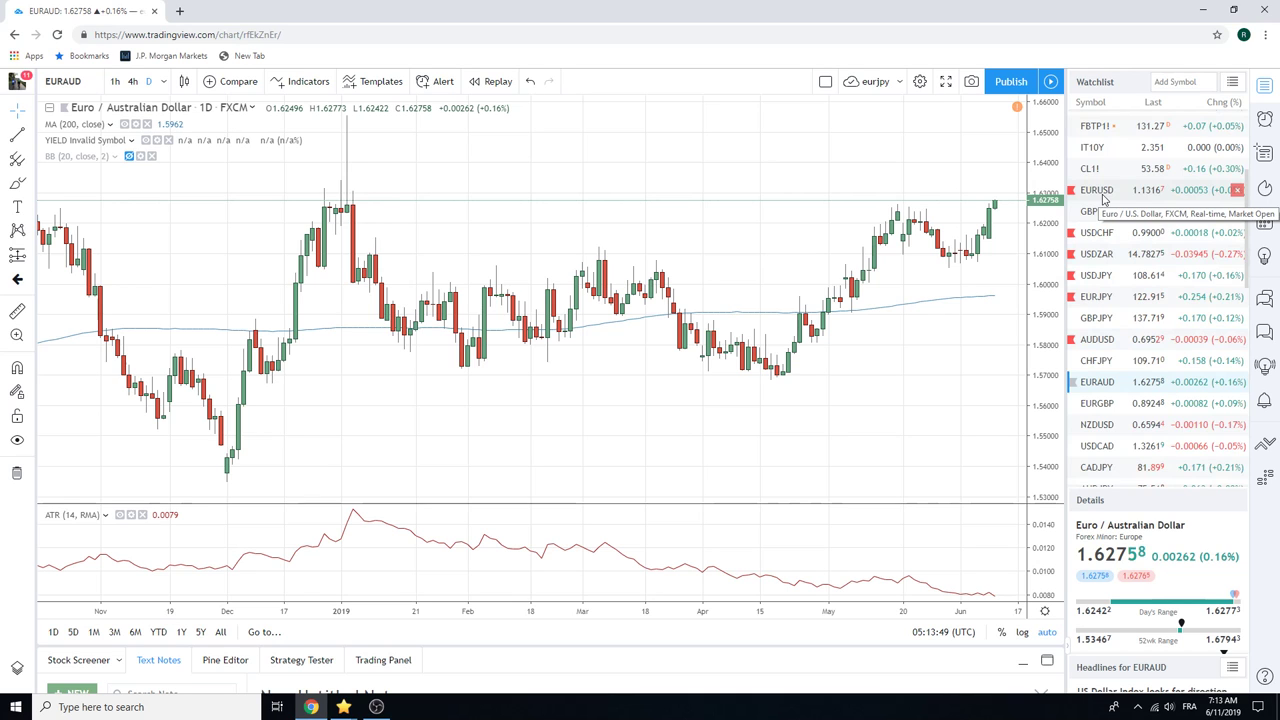
{"action": "scroll", "coordinate": [1104, 197], "scroll_direction": "down", "scroll_amount": 3}
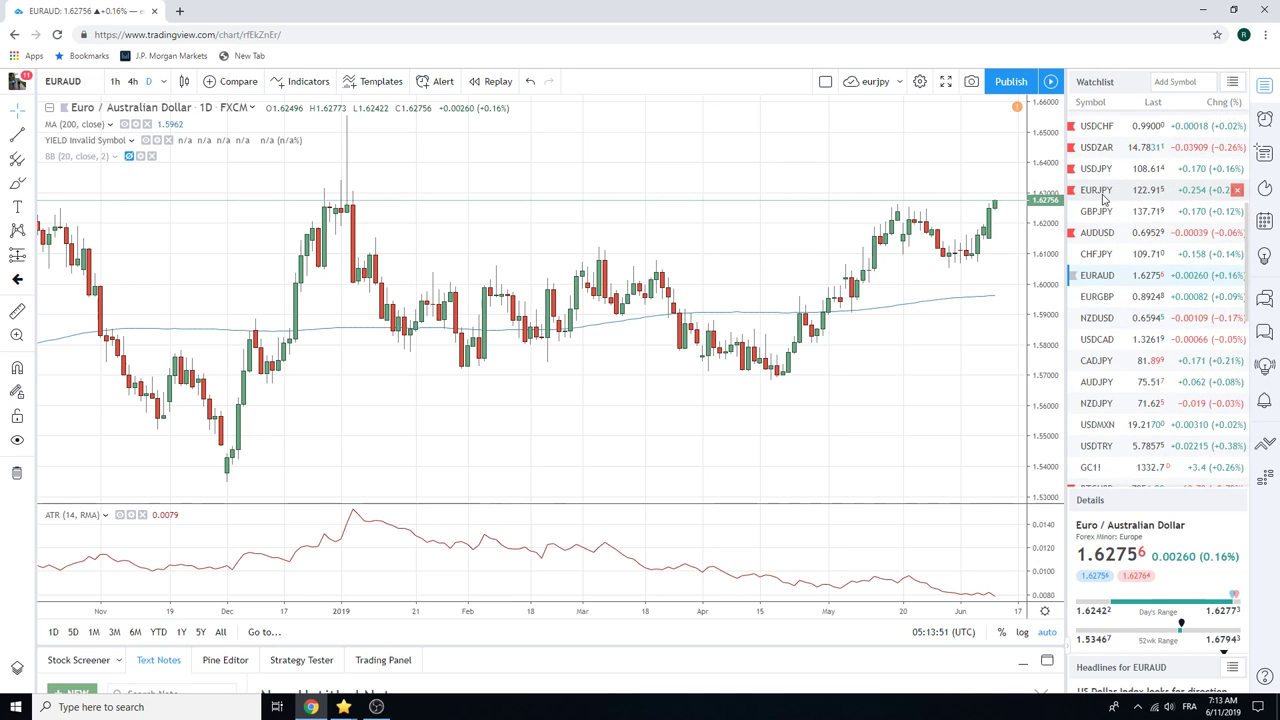
{"action": "scroll", "coordinate": [1104, 198], "scroll_direction": "down", "scroll_amount": 1}
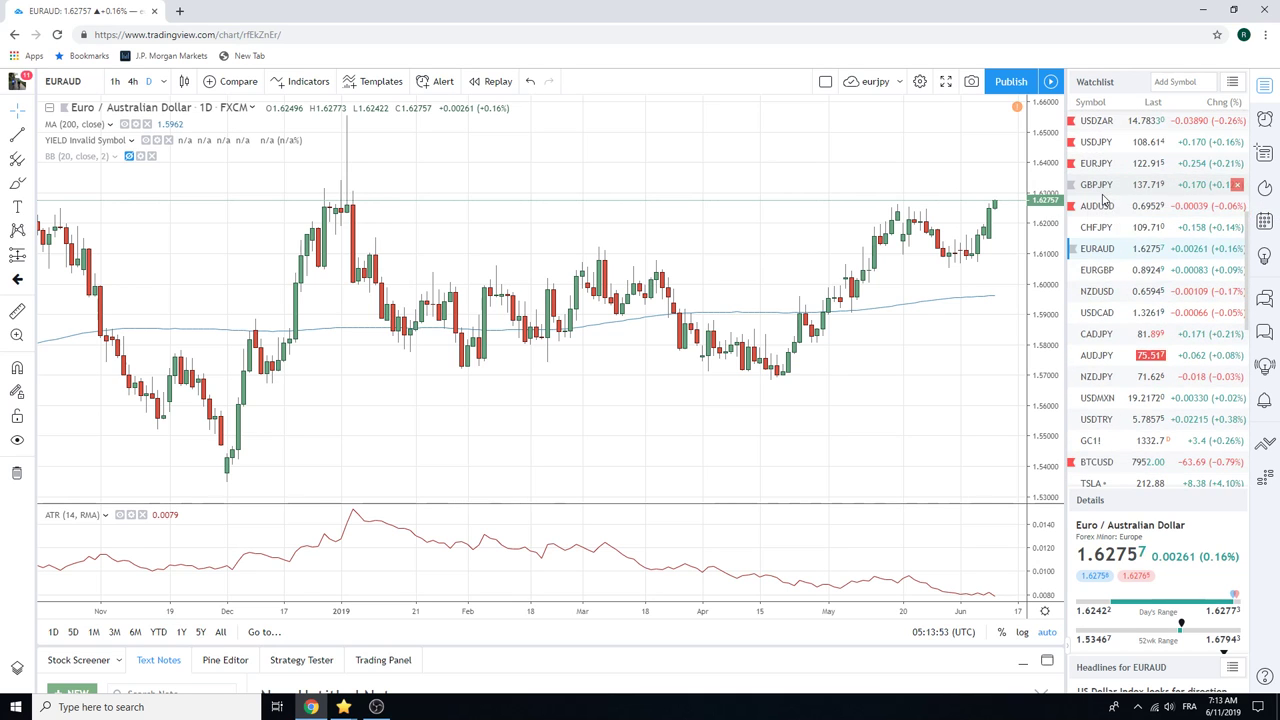
Open Gold Futures (GC1!), view it on 1-week candles, then return to daily.
{"action": "left_click", "coordinate": [1100, 440]}
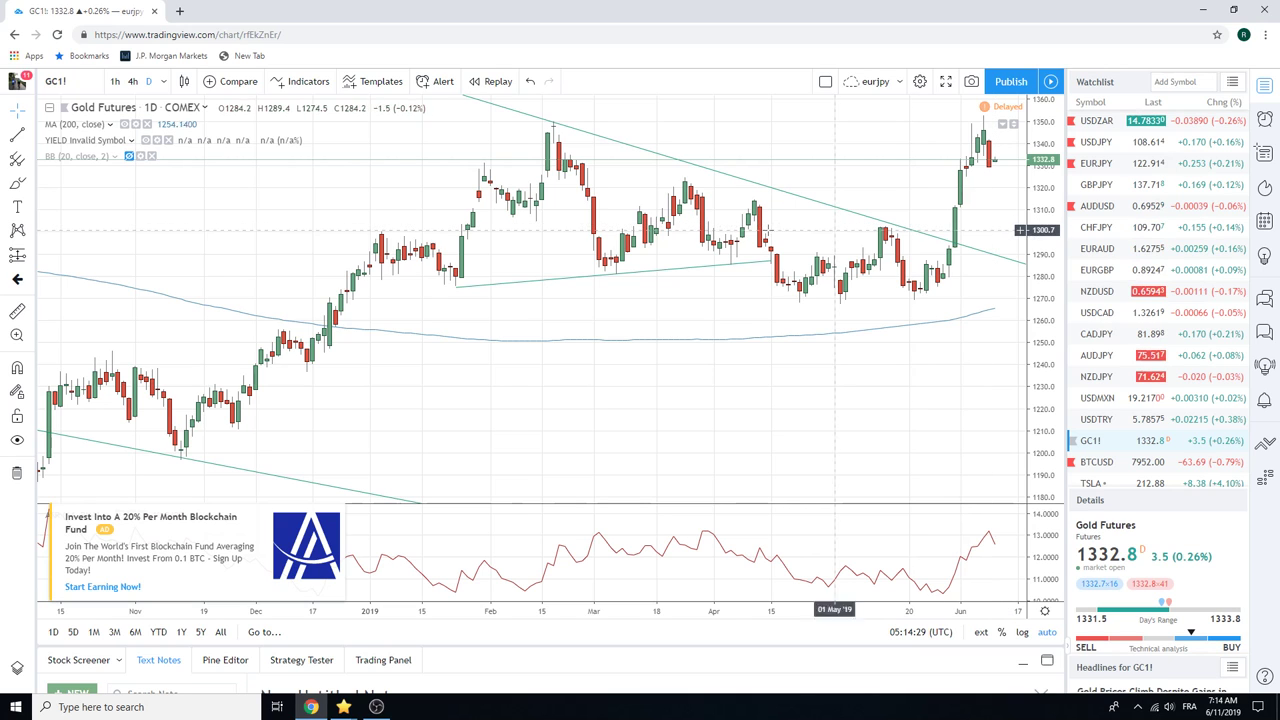
{"action": "left_click", "coordinate": [160, 85]}
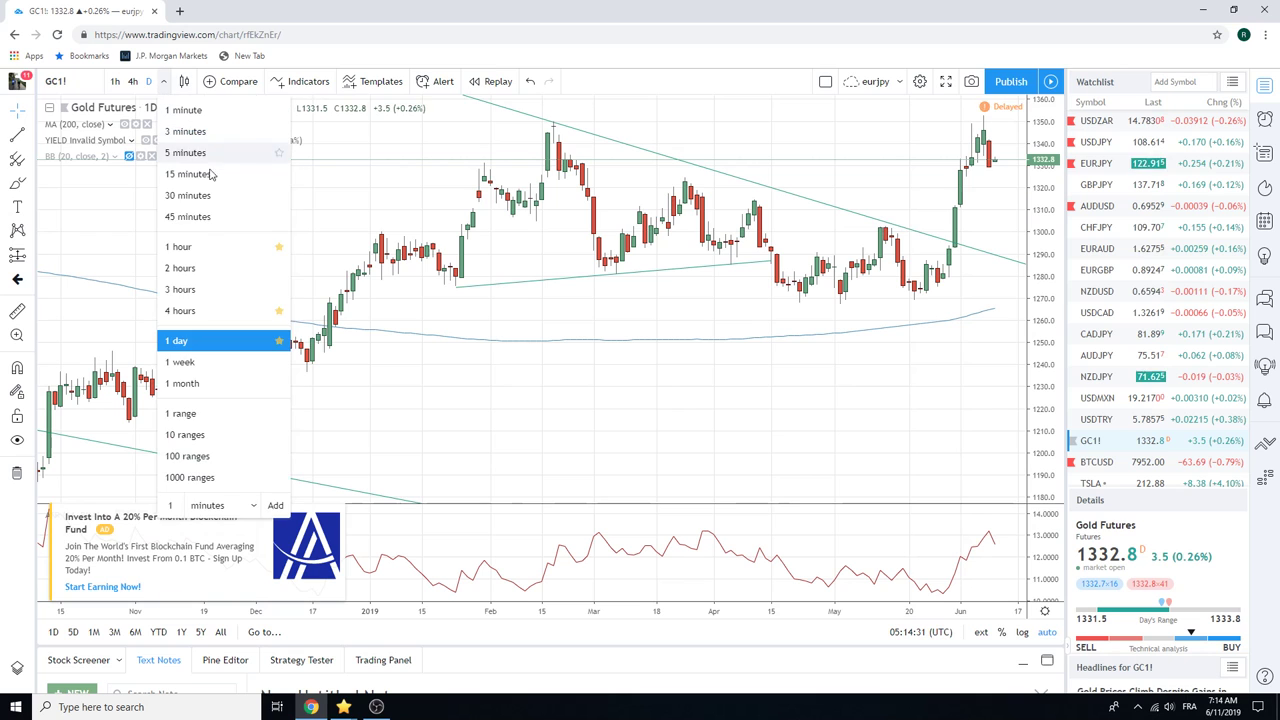
{"action": "left_click", "coordinate": [251, 361]}
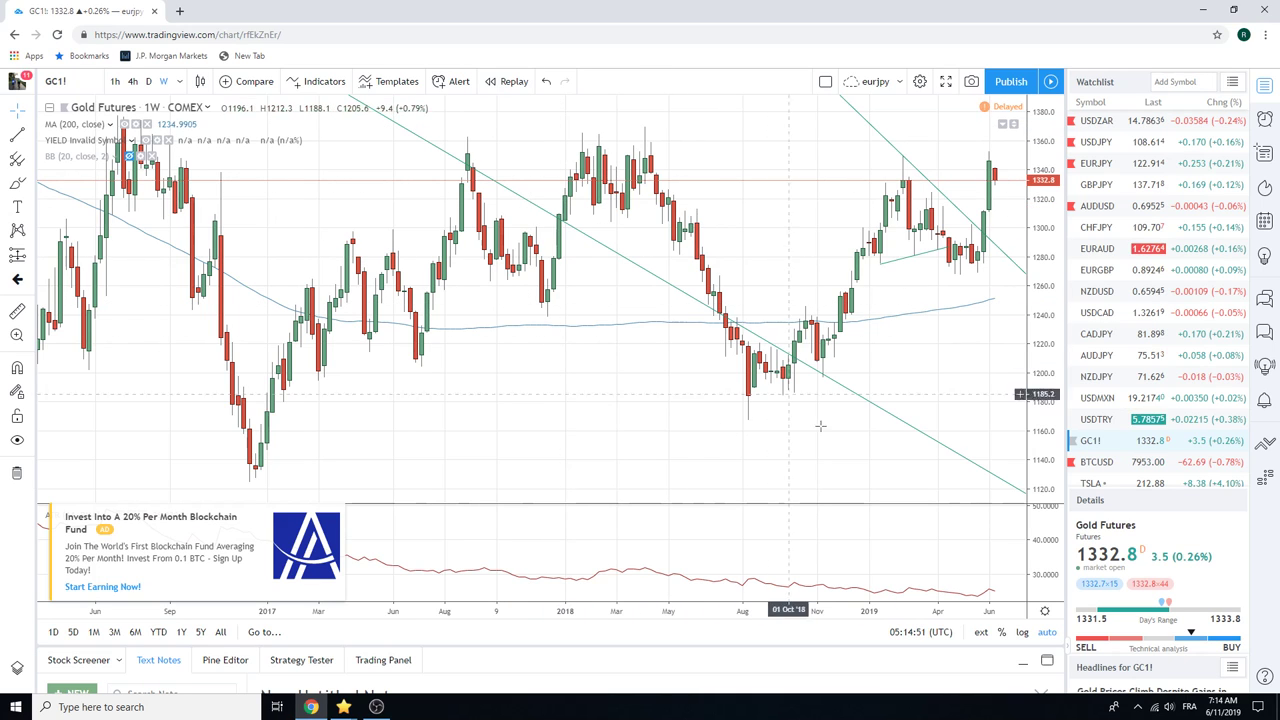
{"action": "left_click", "coordinate": [150, 83]}
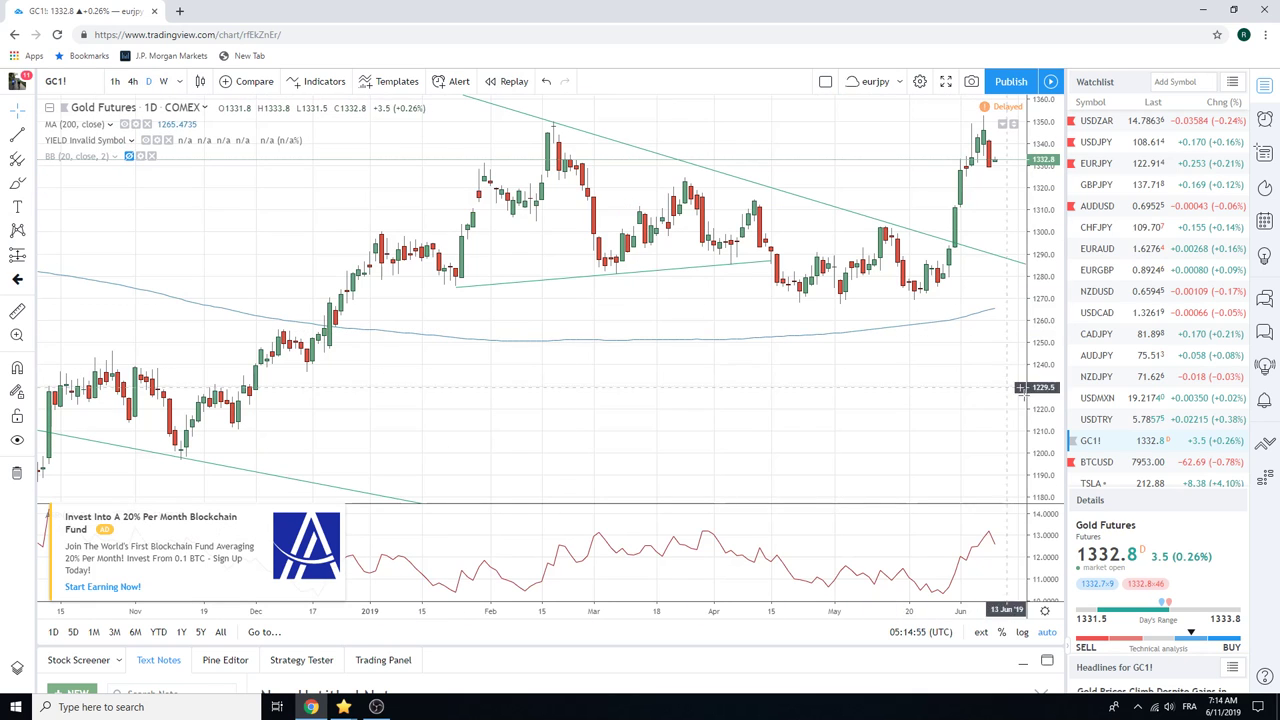
Load the USDMXN daily chart from the watchlist.
{"action": "left_click", "coordinate": [1105, 398]}
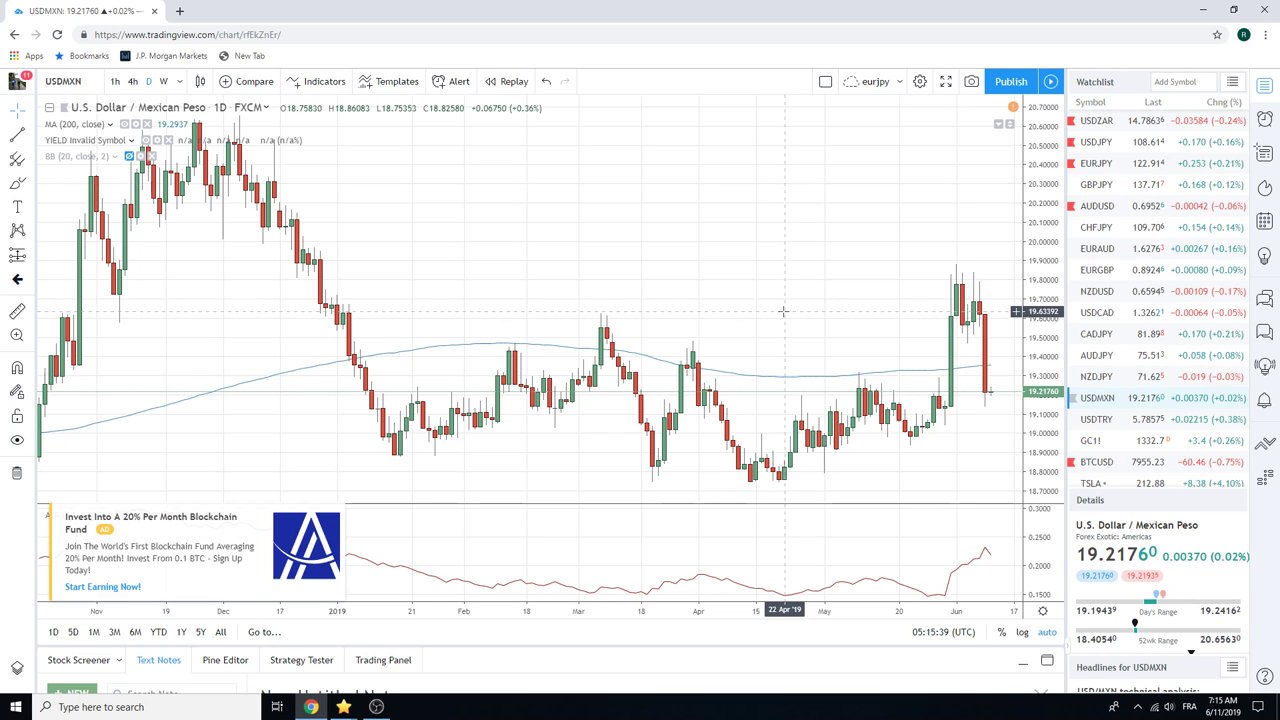
Close the chart ad and choose 'Hide for now' on the upgrade offer.
{"action": "left_click", "coordinate": [340, 516]}
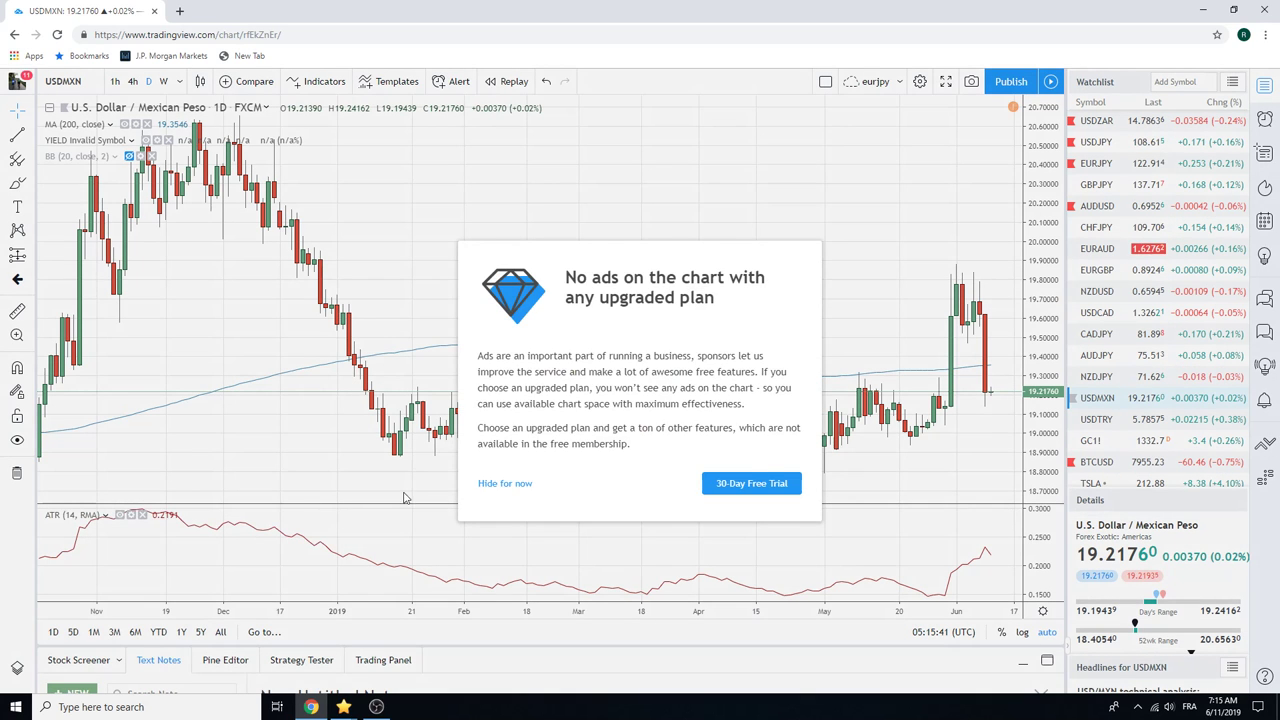
{"action": "left_click", "coordinate": [512, 484]}
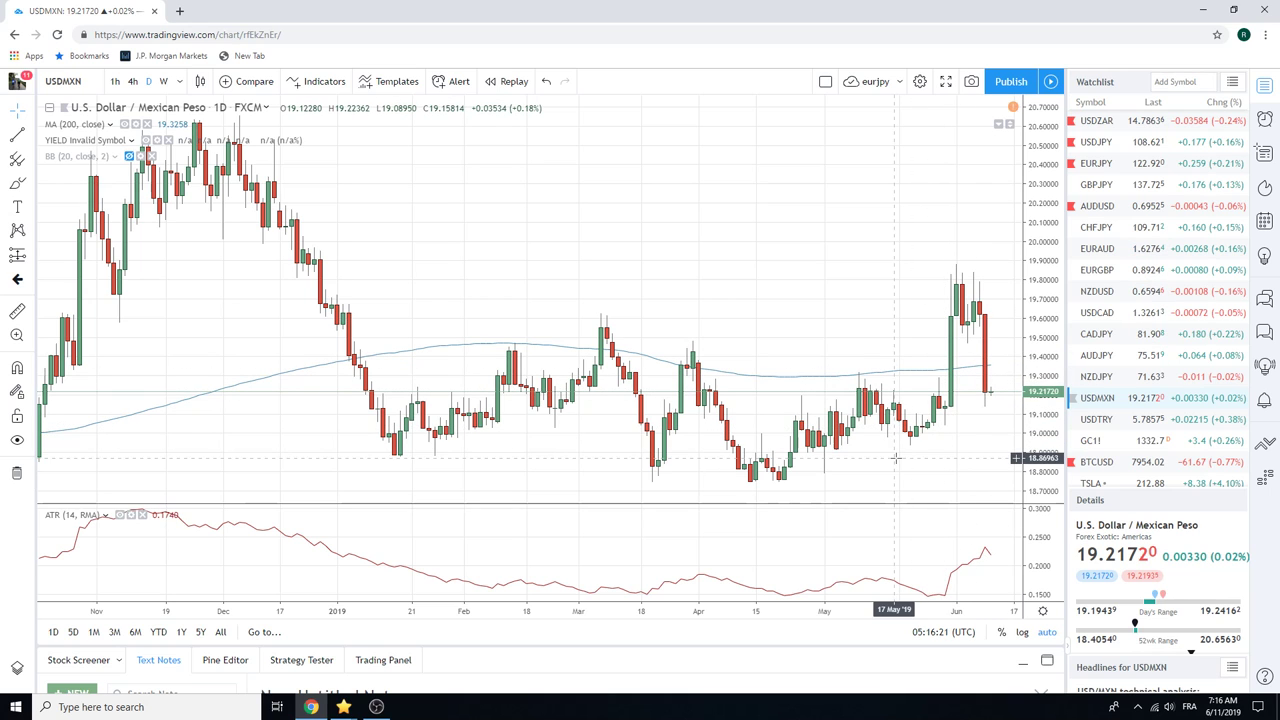
Load the EURGBP daily chart from the watchlist.
{"action": "left_click", "coordinate": [1096, 274]}
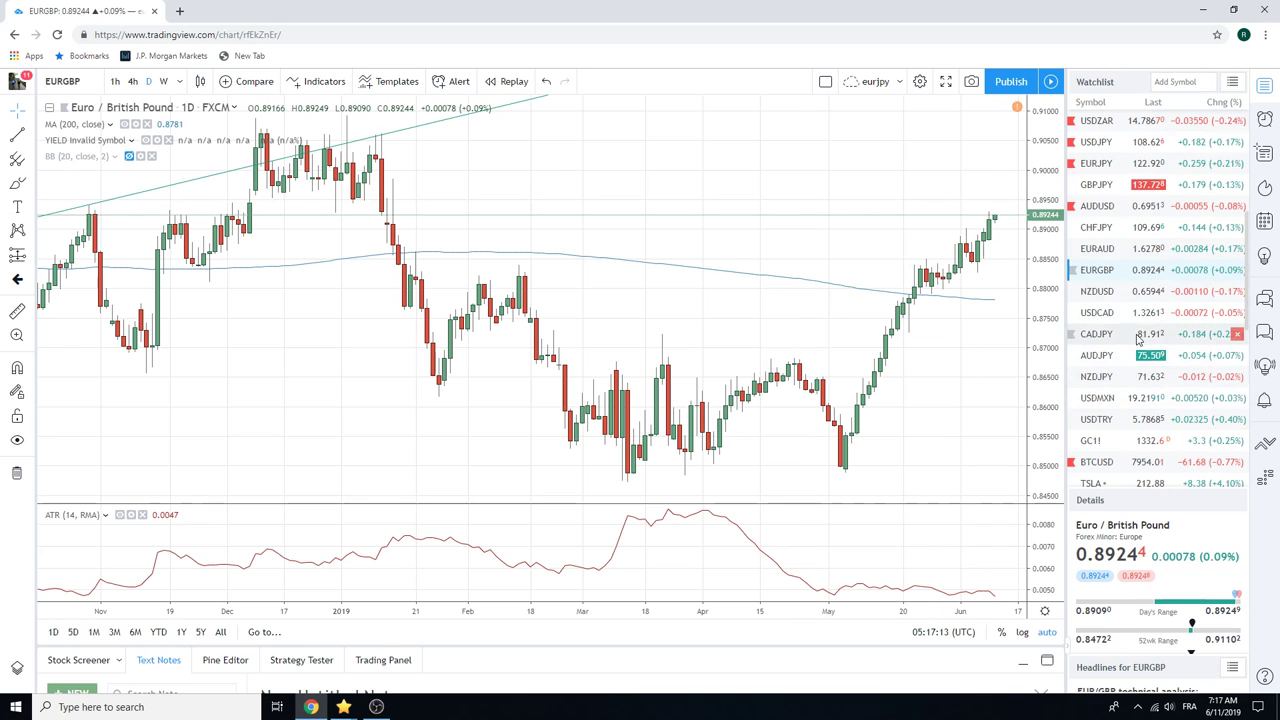
Bring up the GBPUSD daily chart from higher in the watchlist.
{"action": "scroll", "coordinate": [1145, 300], "scroll_direction": "up", "scroll_amount": 3}
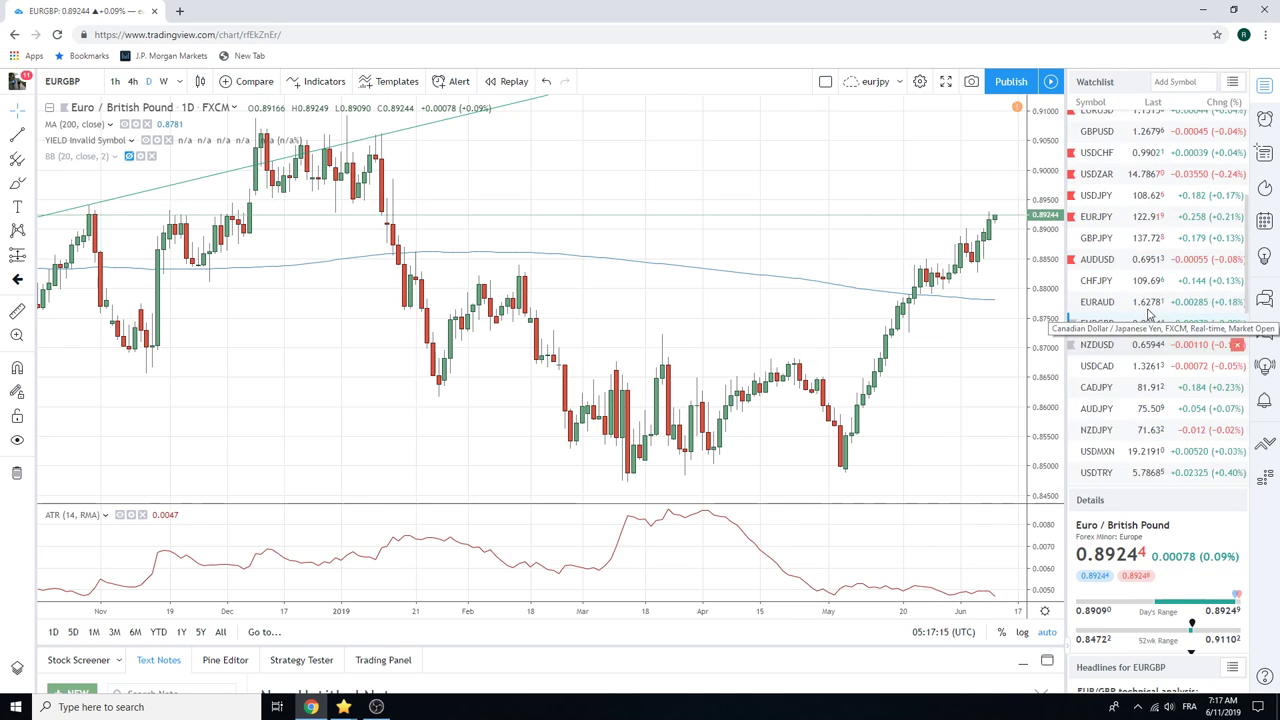
{"action": "left_click", "coordinate": [1120, 186]}
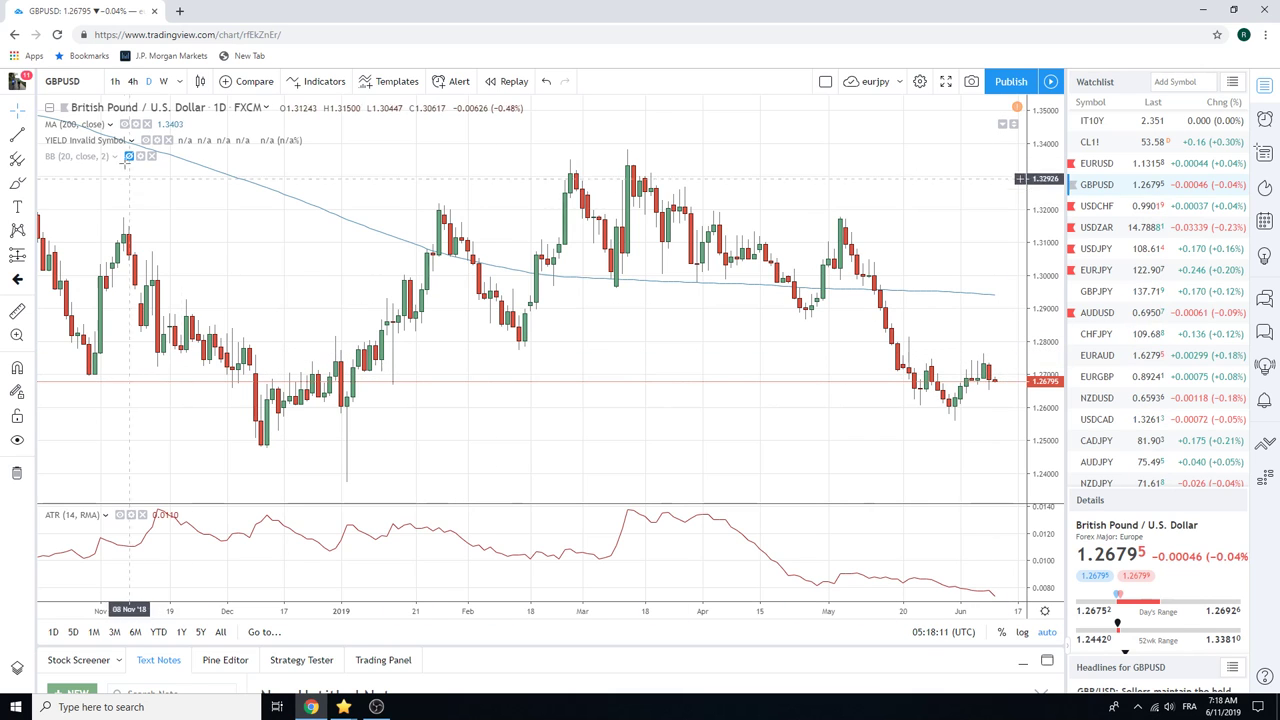
Switch GBPUSD to 1-hour candles and zoom out to show back to 28 May.
{"action": "left_click", "coordinate": [115, 81]}
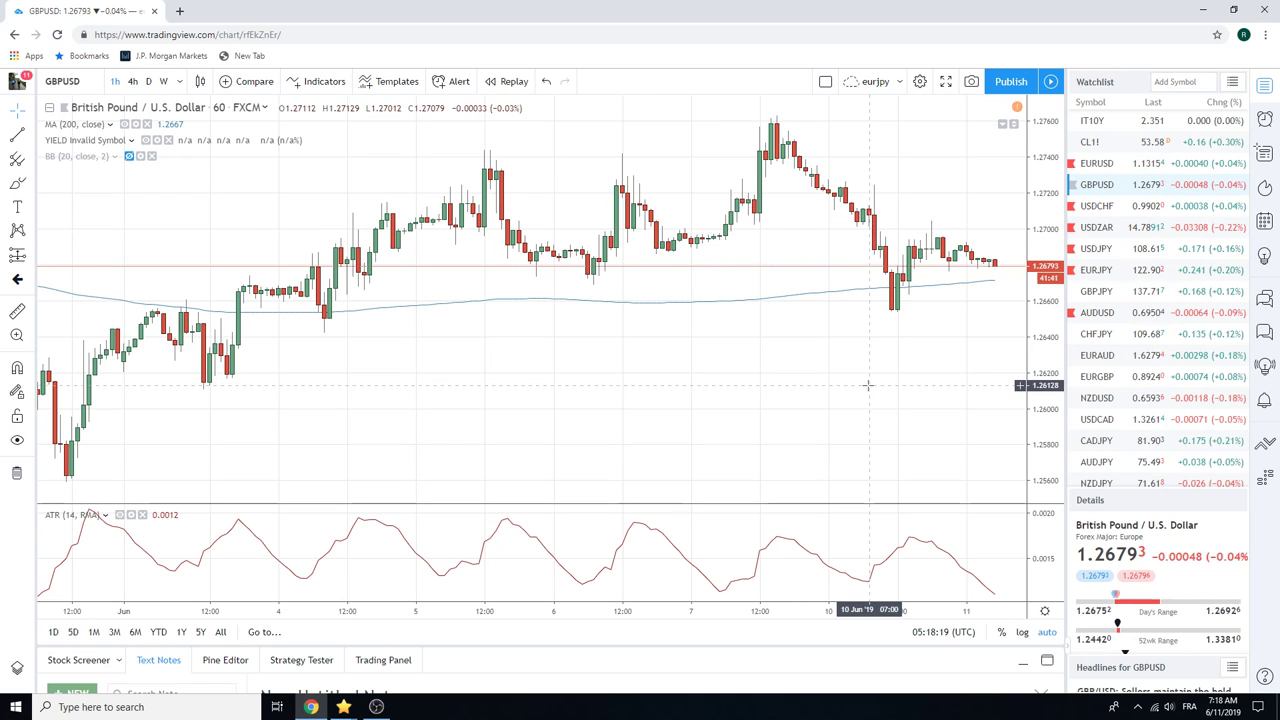
{"action": "scroll", "coordinate": [867, 385], "scroll_direction": "down", "scroll_amount": 2}
{"action": "scroll", "coordinate": [867, 385], "scroll_direction": "down", "scroll_amount": 2}
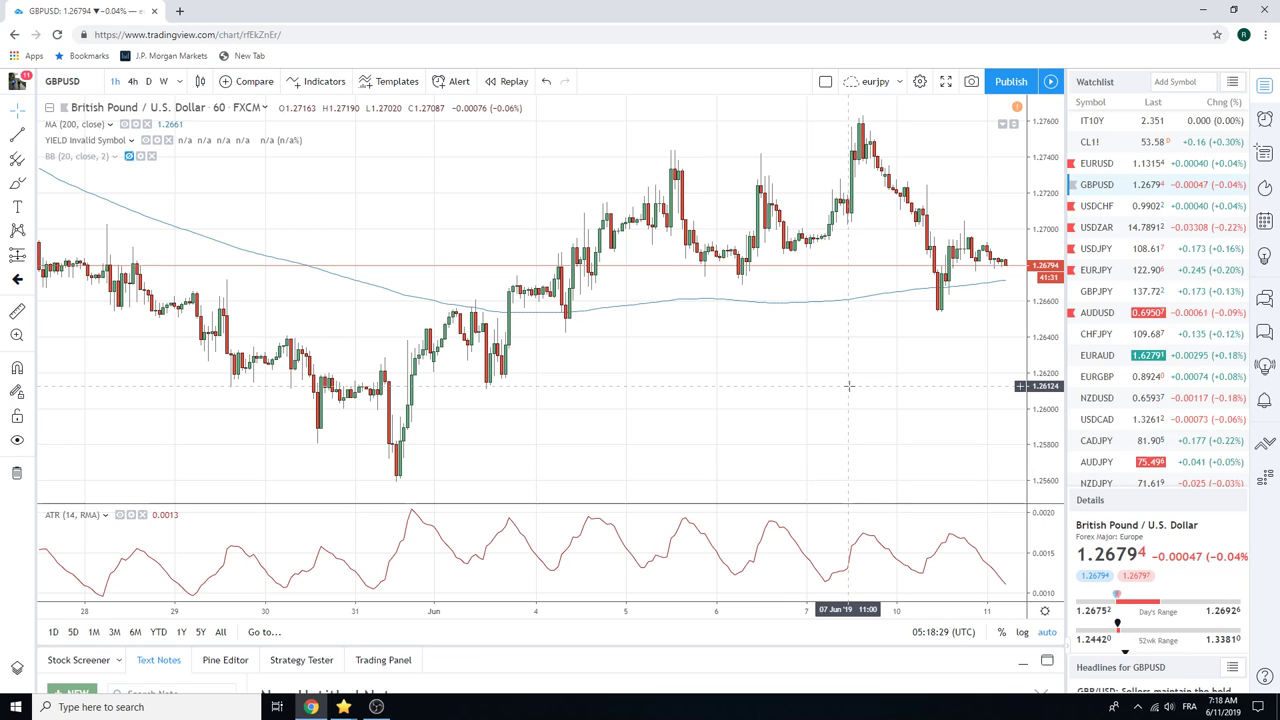
{"action": "scroll", "coordinate": [1148, 380], "scroll_direction": "down", "scroll_amount": 1}
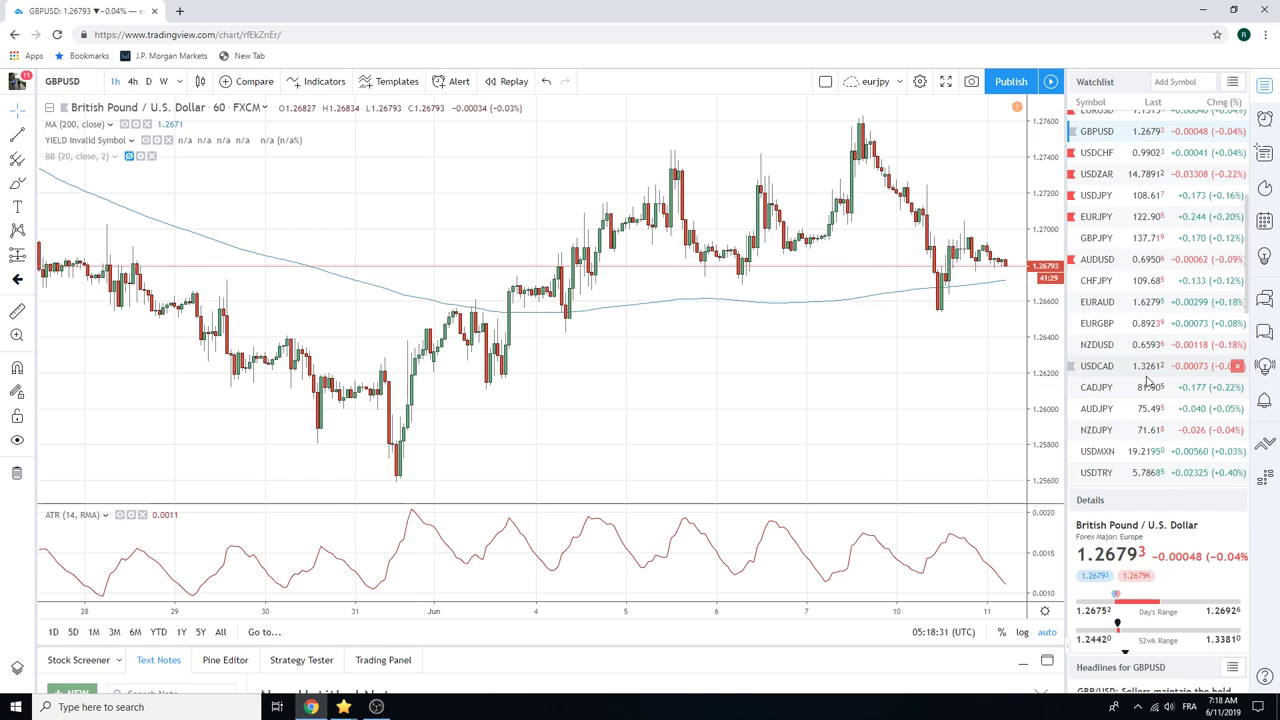
{"action": "scroll", "coordinate": [1150, 386], "scroll_direction": "down", "scroll_amount": 1}
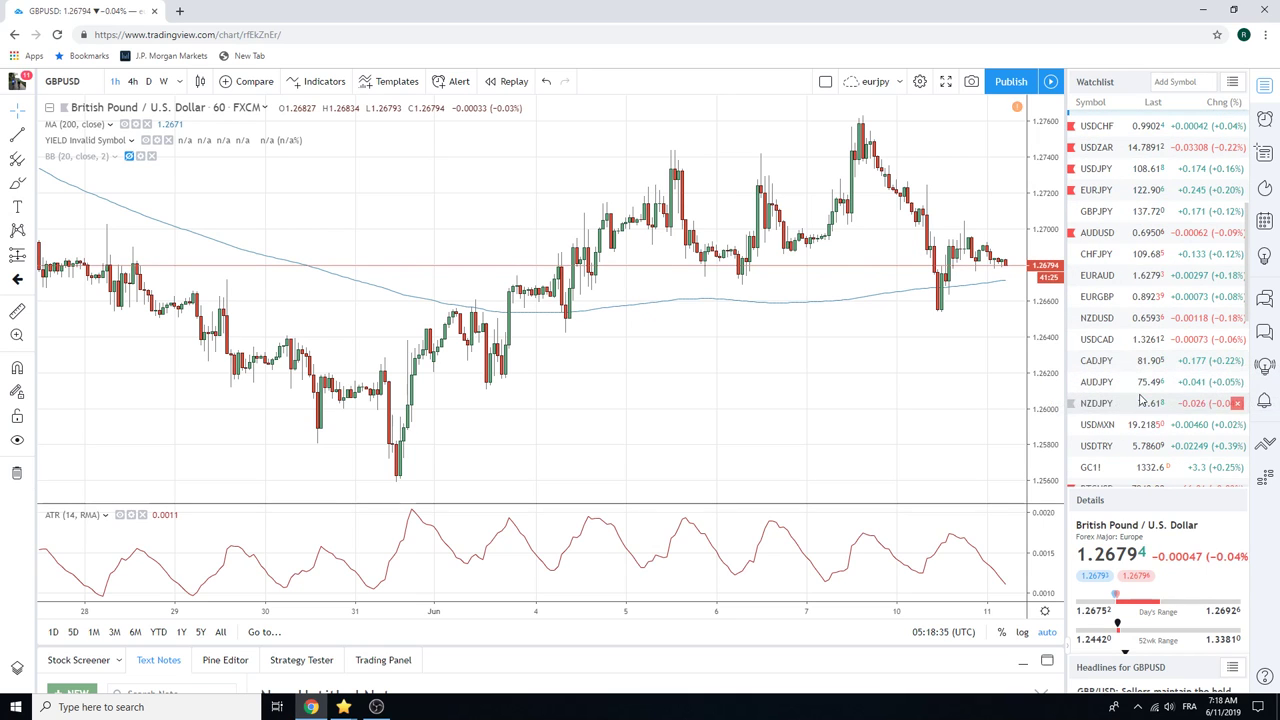
{"action": "scroll", "coordinate": [1140, 400], "scroll_direction": "up", "scroll_amount": 2}
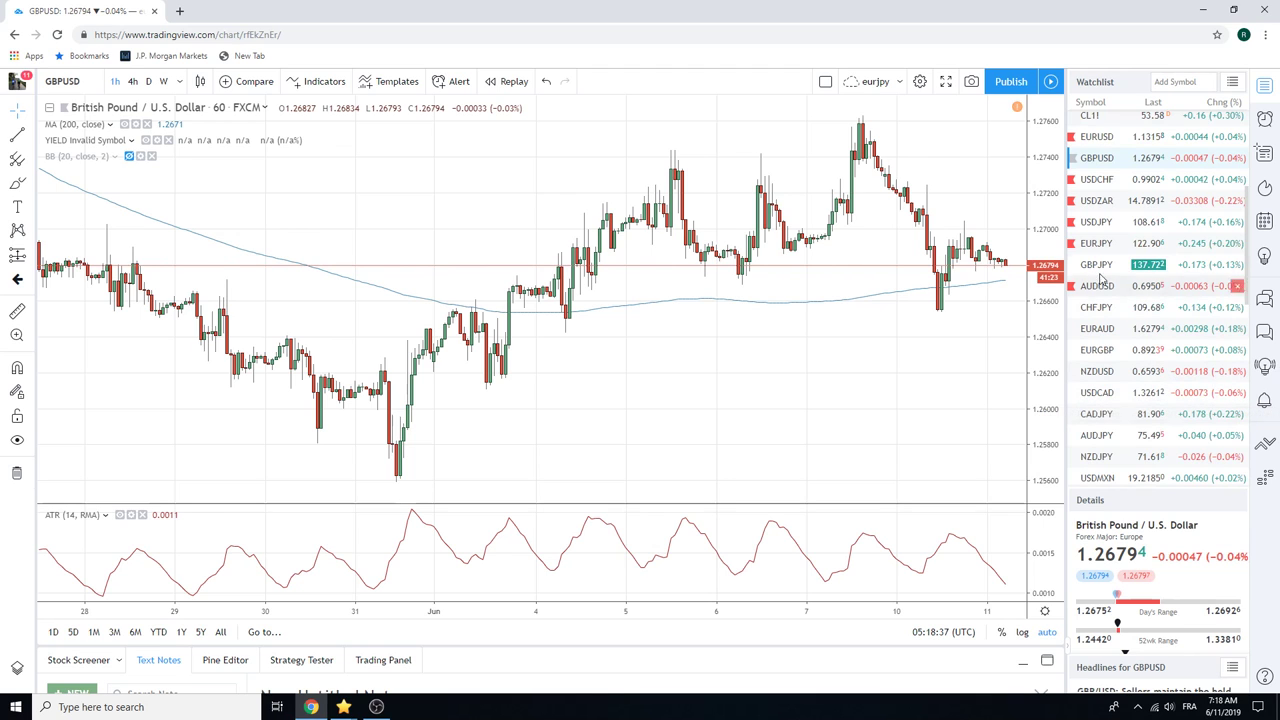
Load USDJPY from the watchlist on the 1-hour chart with the 200 MA and ATR (14).
{"action": "left_click", "coordinate": [1093, 222]}
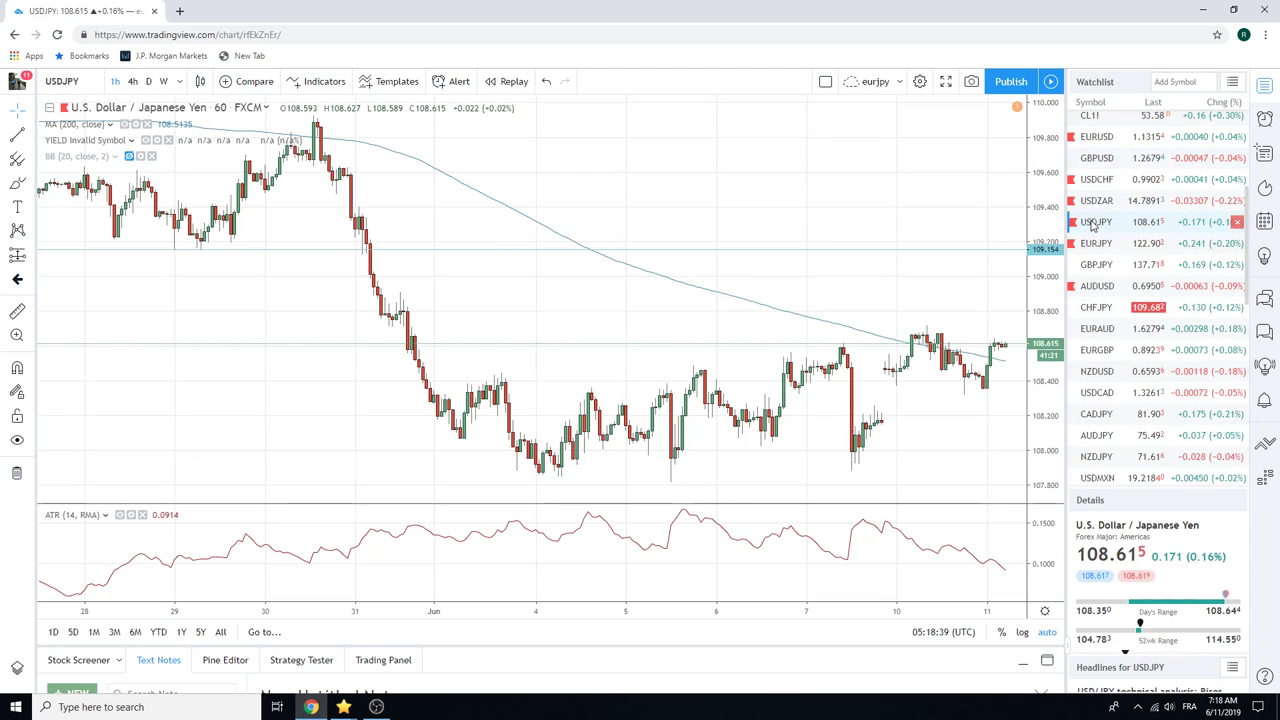